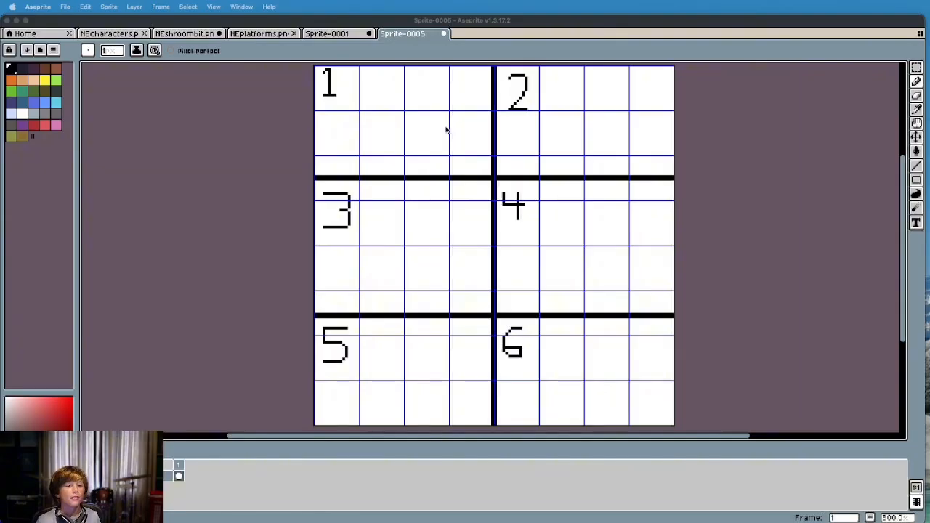
# Write BALL in black pixel lettering with the Pencil below and beside the number in panel 1.
pyautogui.click(907, 285)
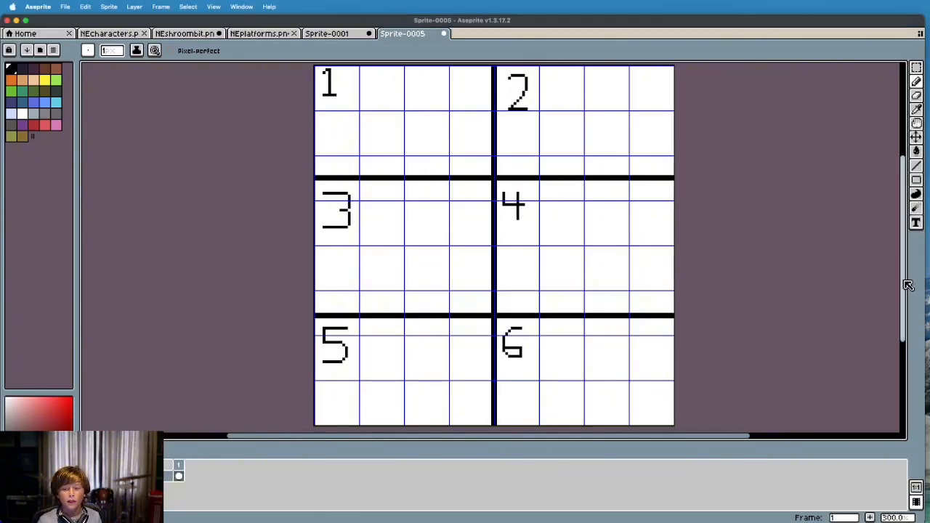
pyautogui.moveTo(902, 265); pyautogui.dragTo(899, 222)
pyautogui.scroll(-1, 393, 242)
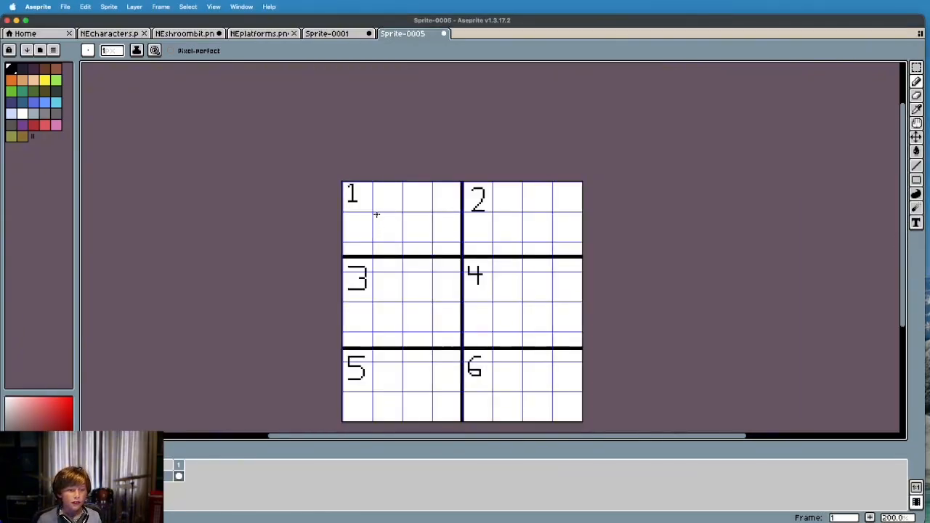
pyautogui.scroll(5, 377, 216)
pyautogui.scroll(1, 377, 219)
pyautogui.moveTo(349, 187)
pyautogui.mouseDown()
pyautogui.moveTo(343, 310)
pyautogui.moveTo(346, 214)
pyautogui.moveTo(360, 194)
pyautogui.moveTo(414, 192)
pyautogui.moveTo(432, 242)
pyautogui.moveTo(362, 256)
pyautogui.moveTo(423, 267)
pyautogui.moveTo(413, 310)
pyautogui.moveTo(366, 312)
pyautogui.mouseUp()
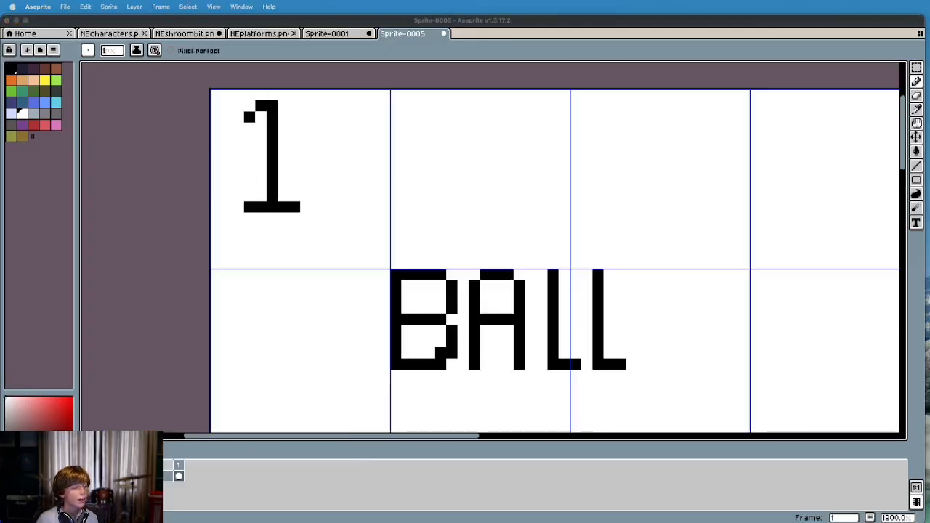
# Draw a solid black pixel circle in panel 2, filling one grid cell in its third column.
pyautogui.click(378, 434)
pyautogui.moveTo(407, 438); pyautogui.dragTo(699, 475)
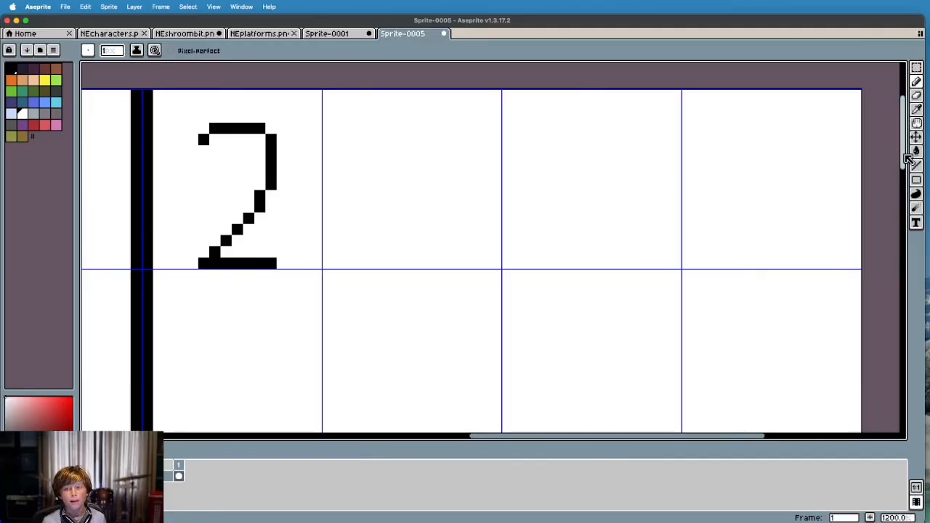
pyautogui.moveTo(904, 156)
pyautogui.mouseDown()
pyautogui.moveTo(904, 182)
pyautogui.moveTo(888, 163)
pyautogui.mouseUp()
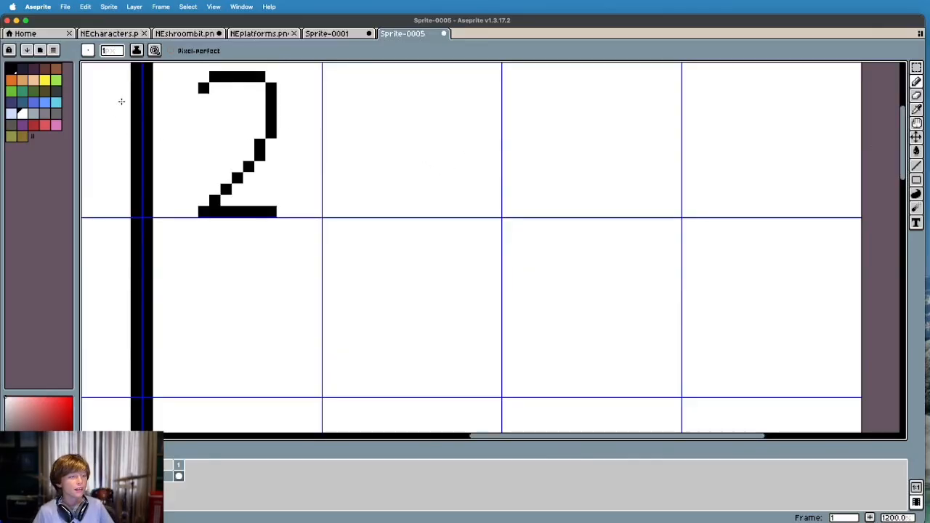
pyautogui.click(12, 69)
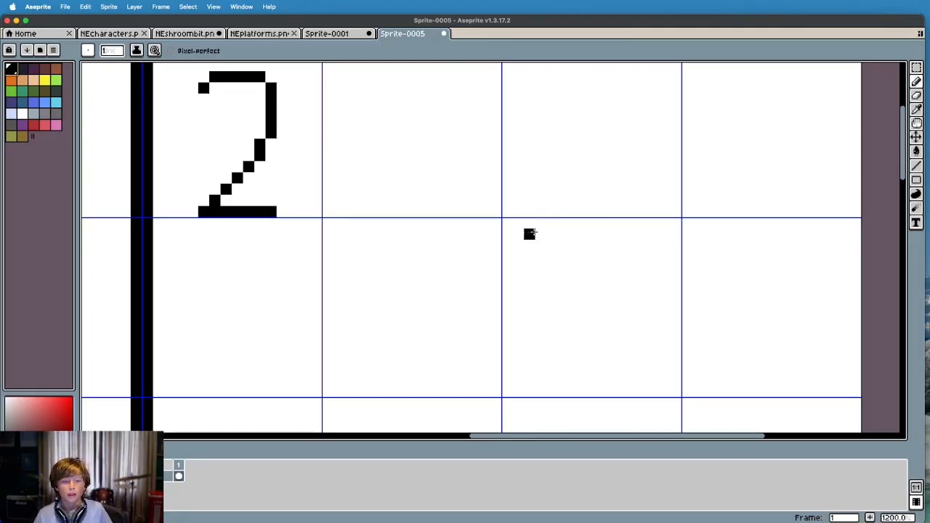
pyautogui.moveTo(540, 233); pyautogui.dragTo(518, 257)
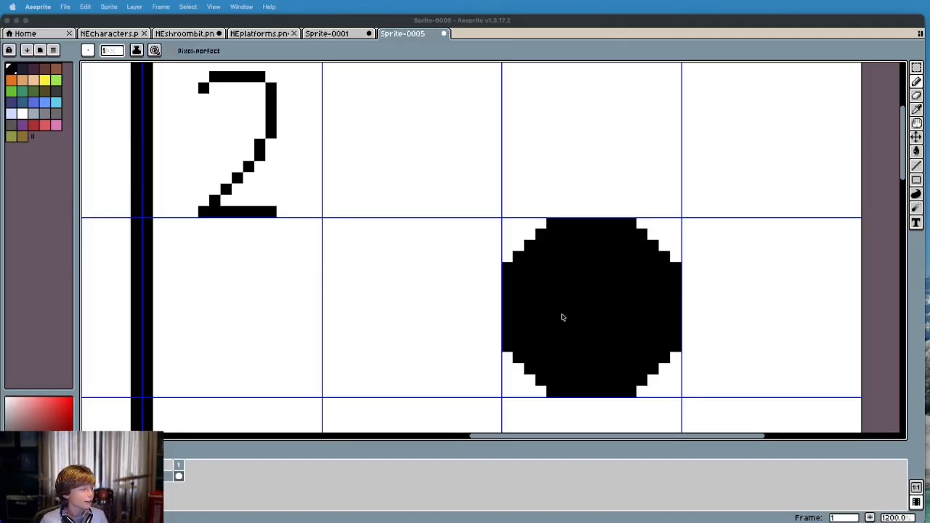
pyautogui.moveTo(636, 438)
pyautogui.mouseDown()
pyautogui.moveTo(623, 440)
pyautogui.moveTo(646, 440)
pyautogui.moveTo(606, 443)
pyautogui.moveTo(629, 443)
pyautogui.mouseUp()
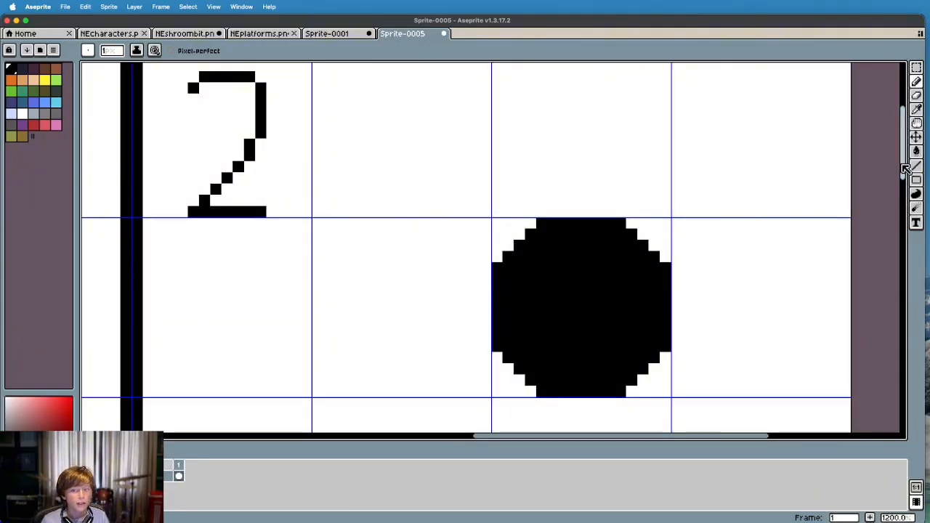
pyautogui.moveTo(907, 168); pyautogui.dragTo(901, 288)
pyautogui.moveTo(716, 441); pyautogui.dragTo(467, 433)
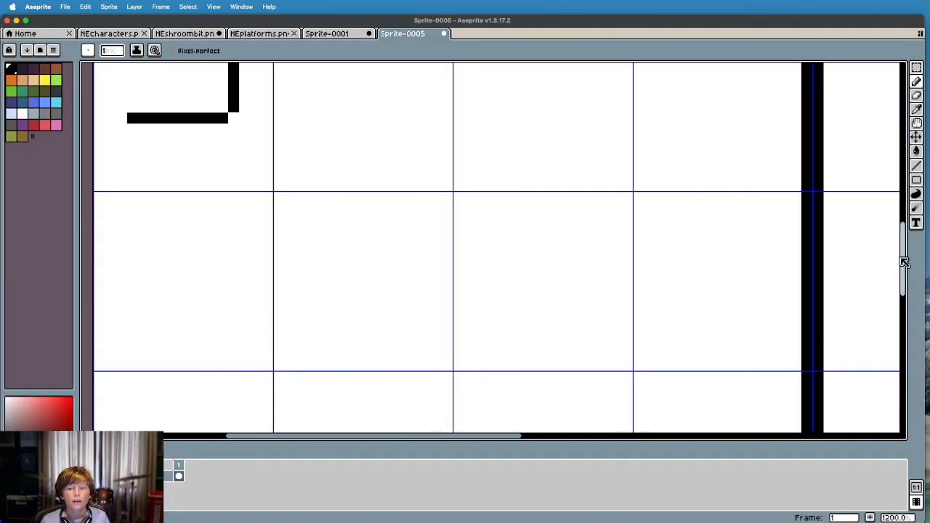
pyautogui.moveTo(901, 254); pyautogui.dragTo(901, 228)
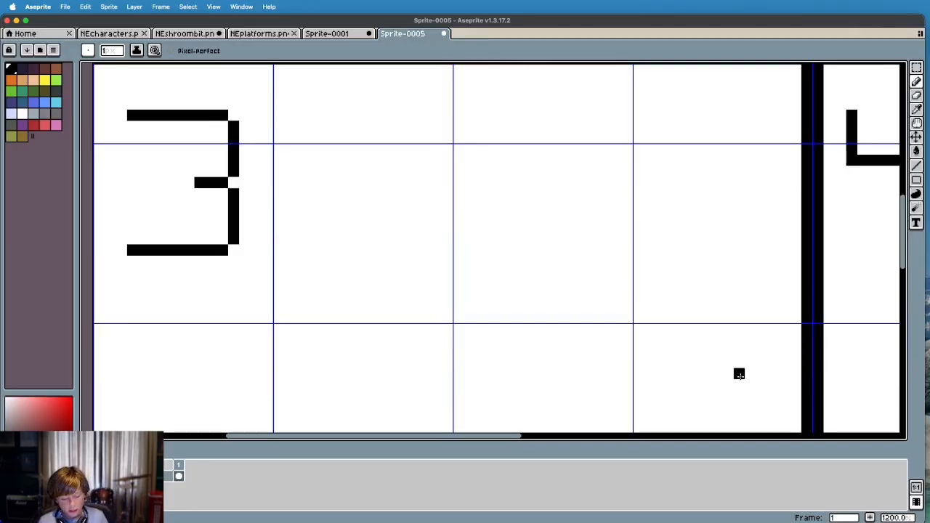
pyautogui.scroll(-1, 556, 166)
pyautogui.scroll(1, 555, 166)
# Copy the black circle from panel 2 into a grid cell in the third column of panel 3 and clear the selection.
pyautogui.moveTo(903, 231); pyautogui.dragTo(904, 152)
pyautogui.moveTo(512, 435); pyautogui.dragTo(776, 439)
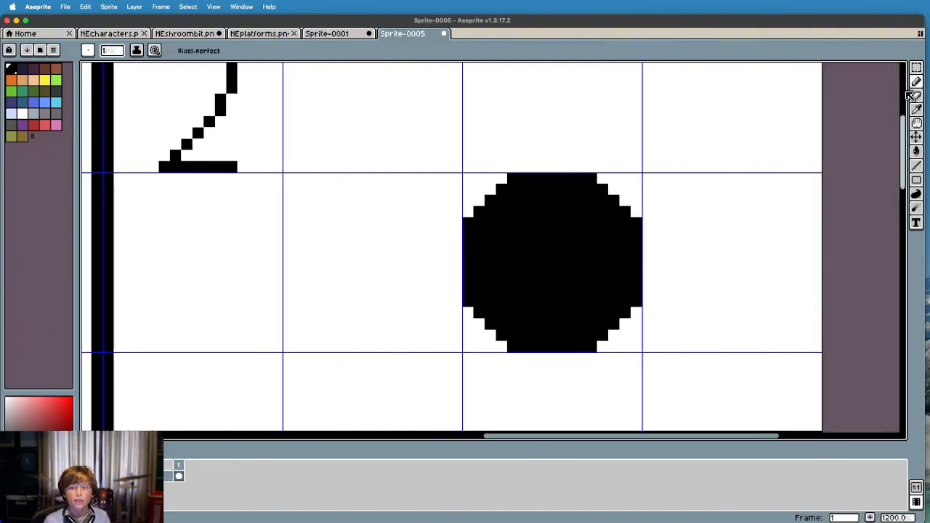
pyautogui.click(915, 67)
pyautogui.moveTo(417, 104); pyautogui.dragTo(722, 409)
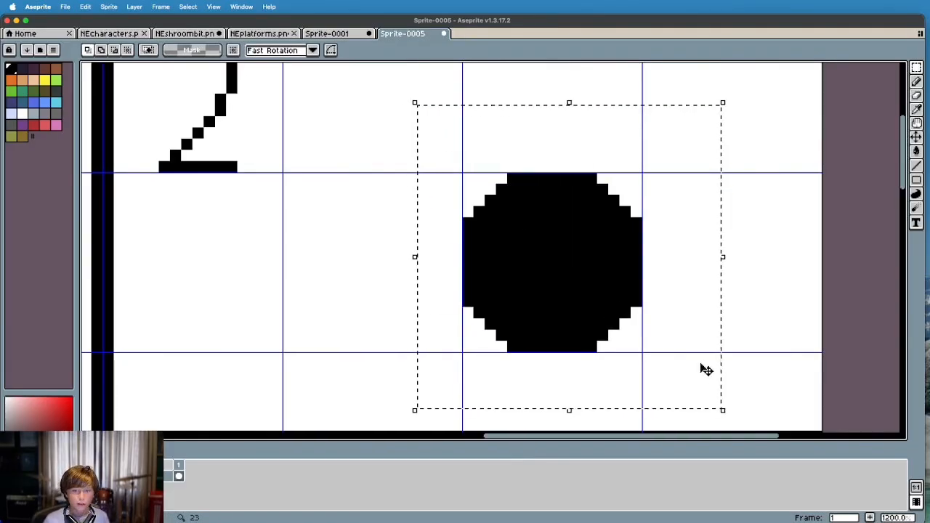
pyautogui.moveTo(573, 439); pyautogui.dragTo(324, 441)
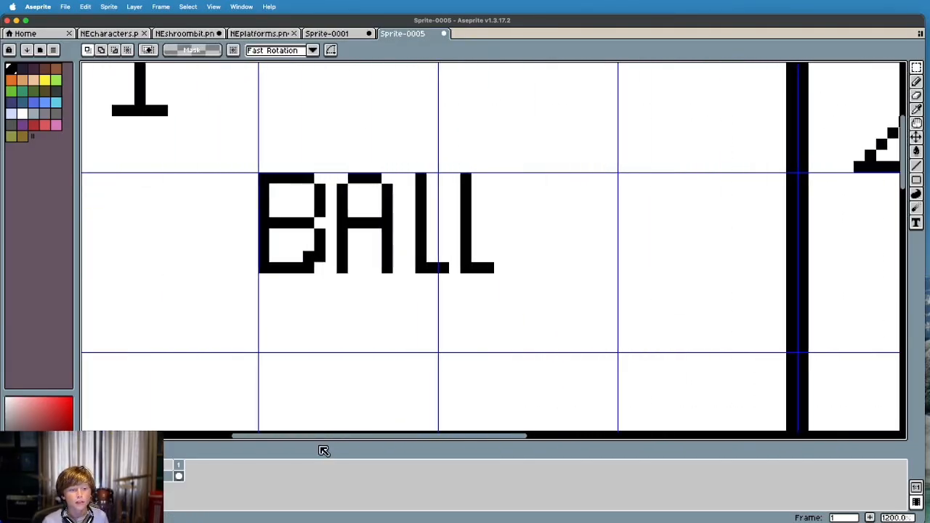
pyautogui.moveTo(903, 162); pyautogui.dragTo(903, 258)
pyautogui.press('super+v')
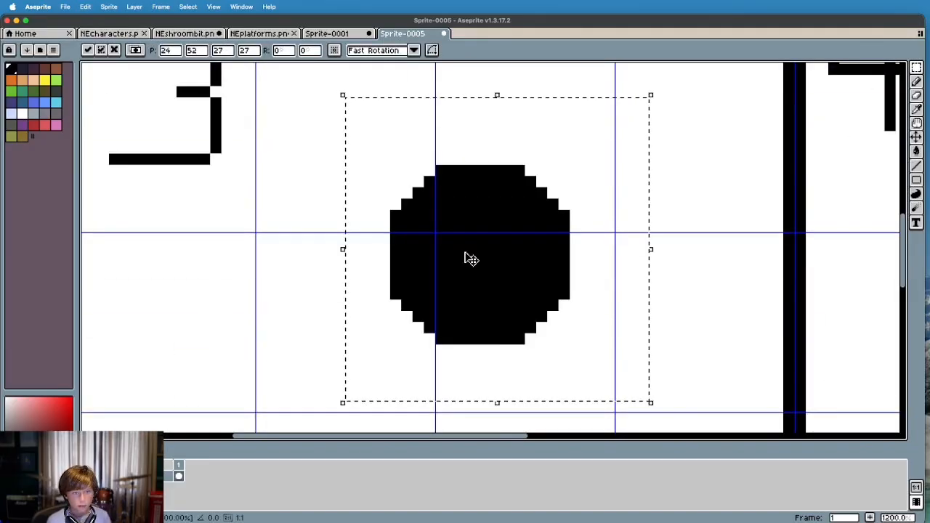
pyautogui.moveTo(506, 263); pyautogui.dragTo(552, 332)
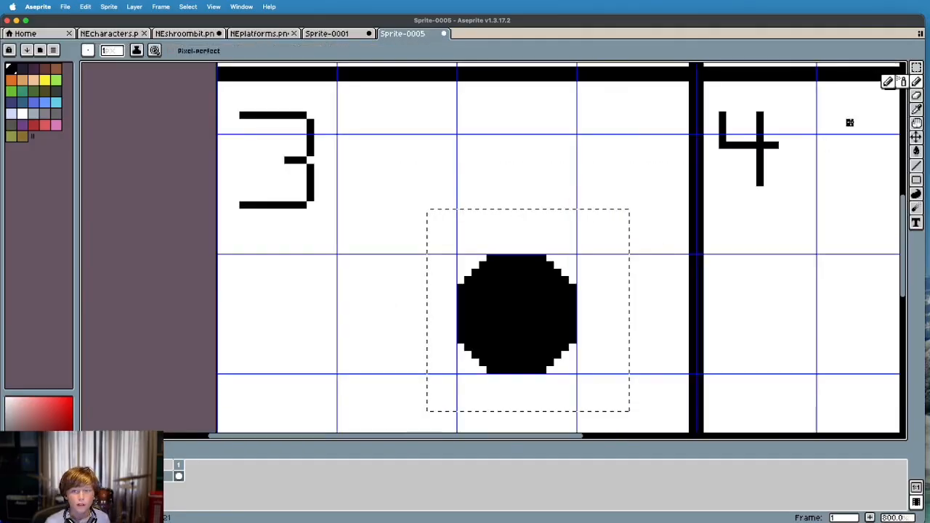
pyautogui.click(916, 66)
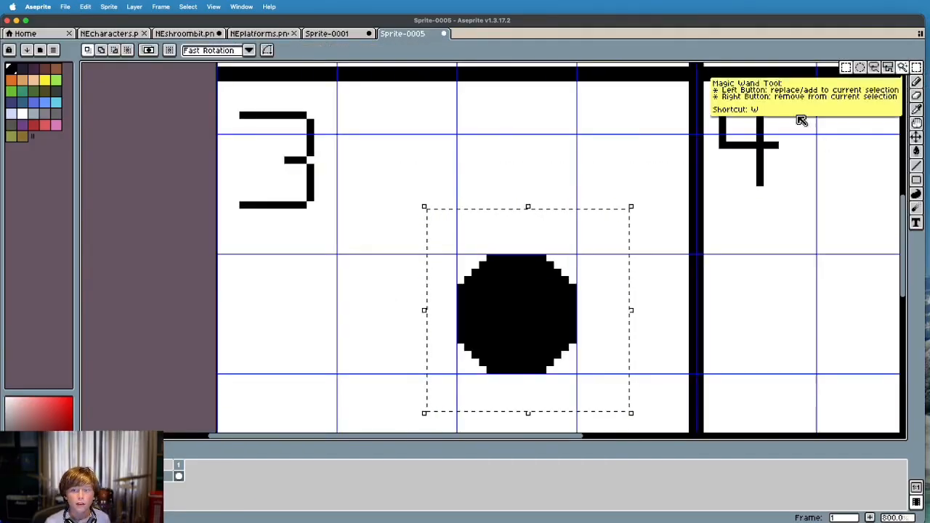
pyautogui.click(383, 218)
pyautogui.click(916, 82)
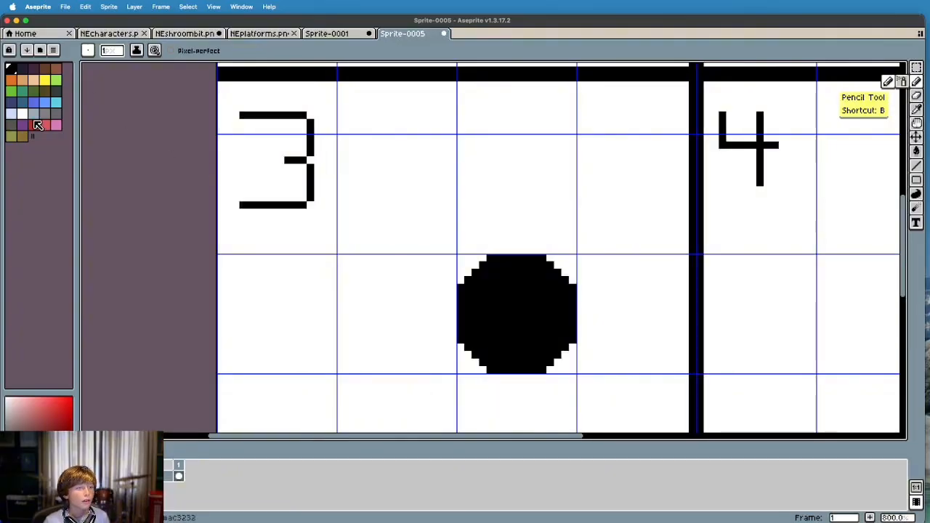
pyautogui.scroll(-1, 525, 332)
pyautogui.scroll(4, 525, 332)
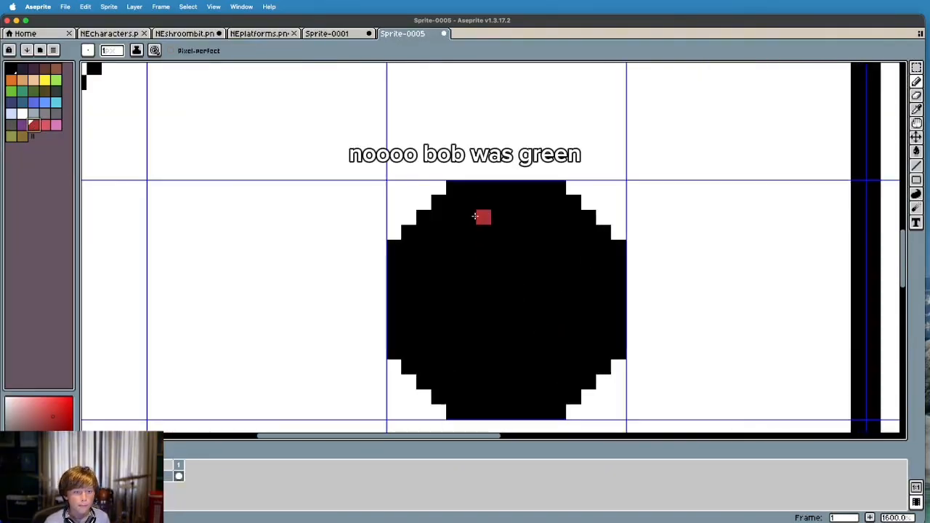
pyautogui.moveTo(465, 202); pyautogui.dragTo(537, 201)
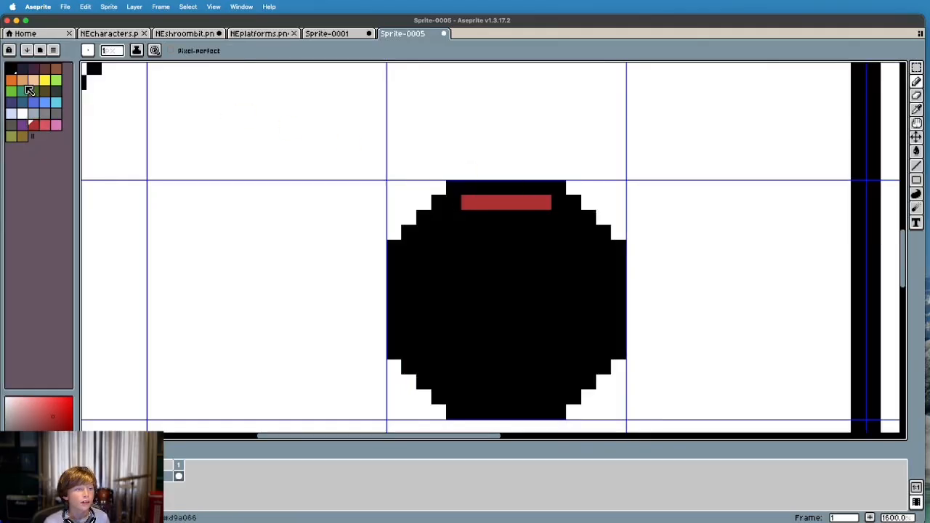
# Paint the interior of panel 3's circle light green, leaving a one-pixel black outline.
pyautogui.click(60, 82)
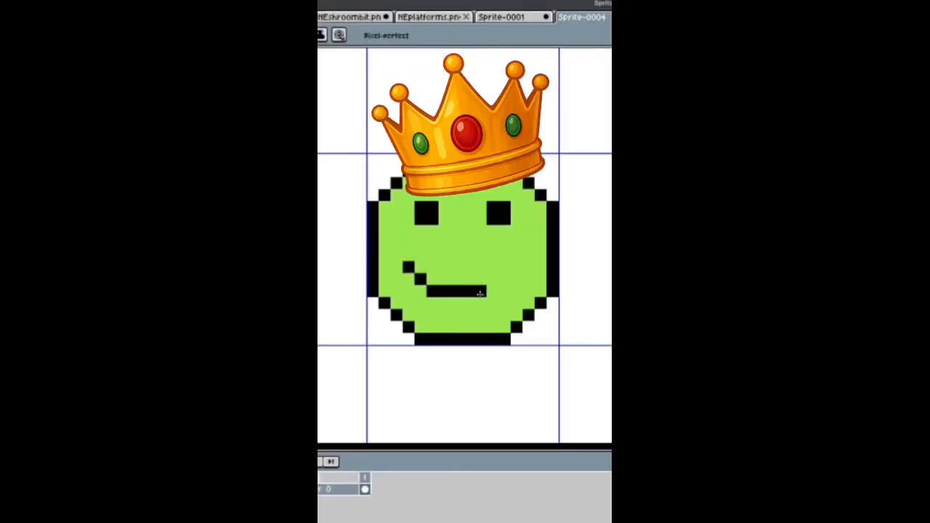
pyautogui.click(493, 279)
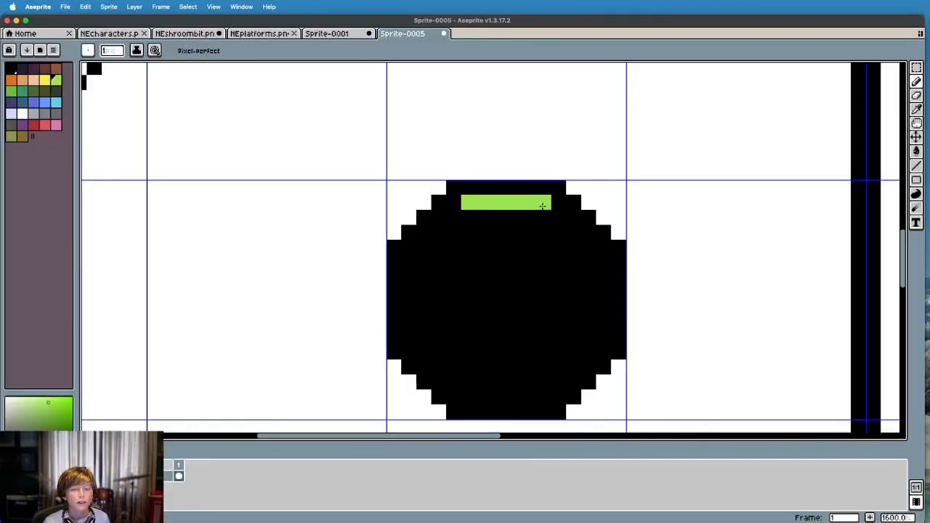
pyautogui.moveTo(454, 216); pyautogui.dragTo(559, 219)
pyautogui.click(438, 233)
pyautogui.click(438, 247)
pyautogui.click(423, 247)
pyautogui.moveTo(425, 247); pyautogui.dragTo(408, 262)
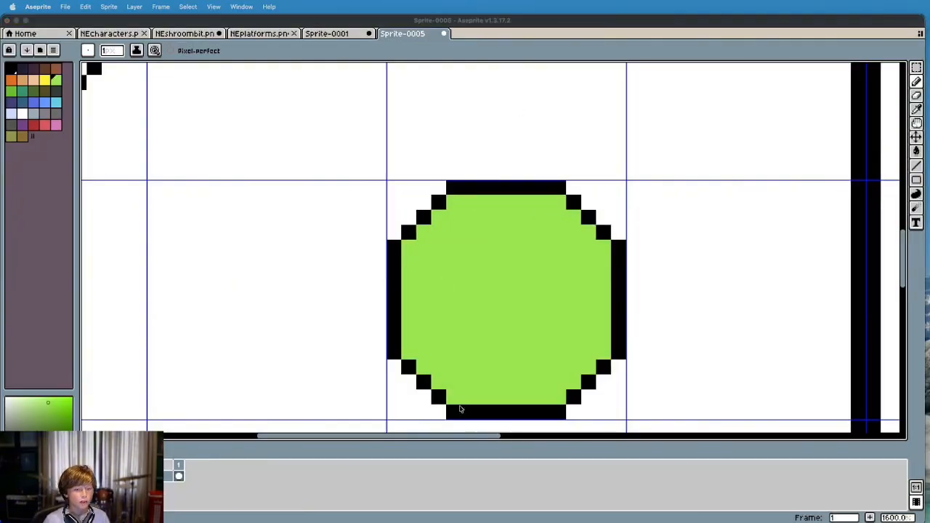
# Copy the green outlined circle from panel 3 into a grid cell in the third column of panel 4 and deselect it.
pyautogui.click(483, 439)
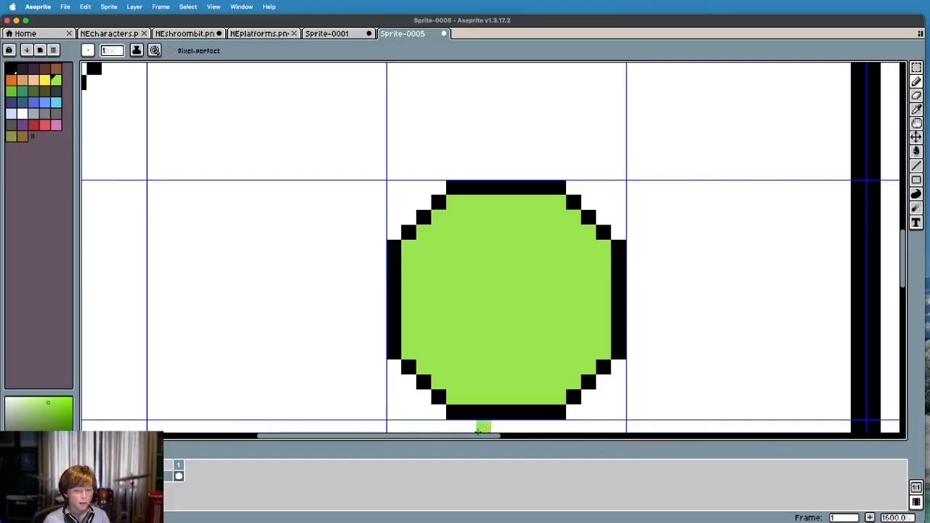
pyautogui.moveTo(491, 438); pyautogui.dragTo(516, 440)
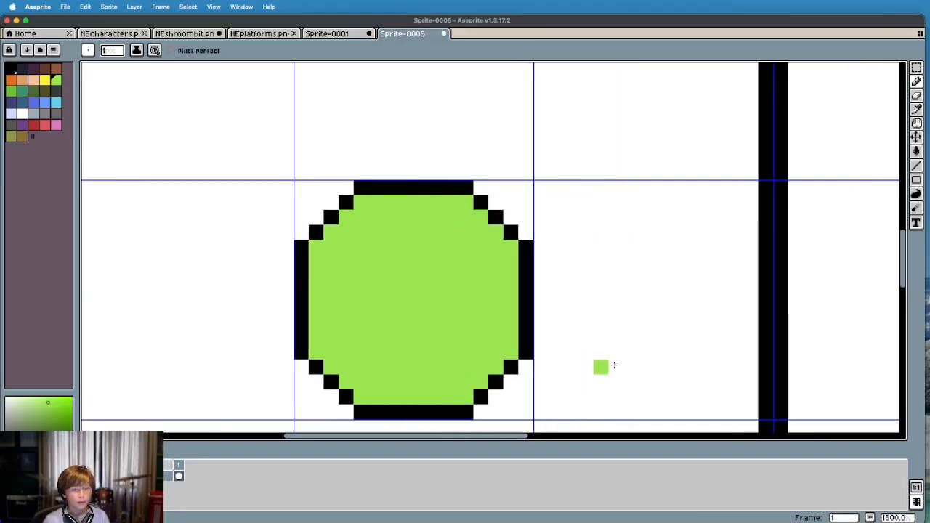
pyautogui.moveTo(906, 268)
pyautogui.mouseDown()
pyautogui.moveTo(907, 256)
pyautogui.moveTo(909, 281)
pyautogui.mouseUp()
pyautogui.click(916, 69)
pyautogui.moveTo(234, 73); pyautogui.dragTo(654, 405)
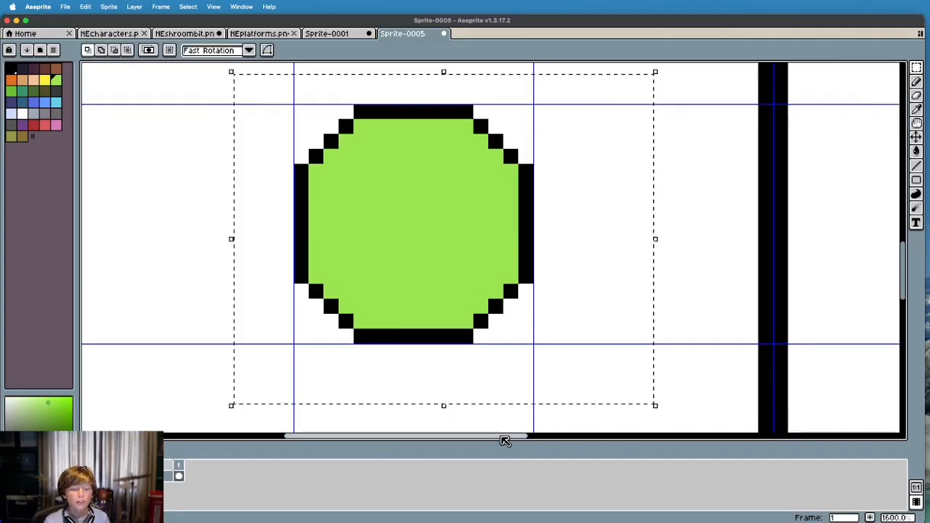
pyautogui.moveTo(502, 438); pyautogui.dragTo(677, 457)
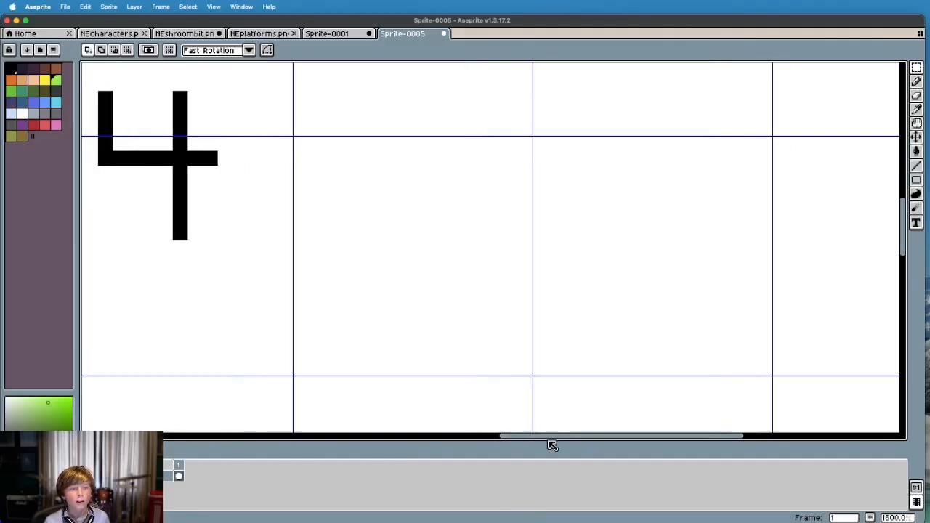
pyautogui.hscroll(-1, 633, 323)
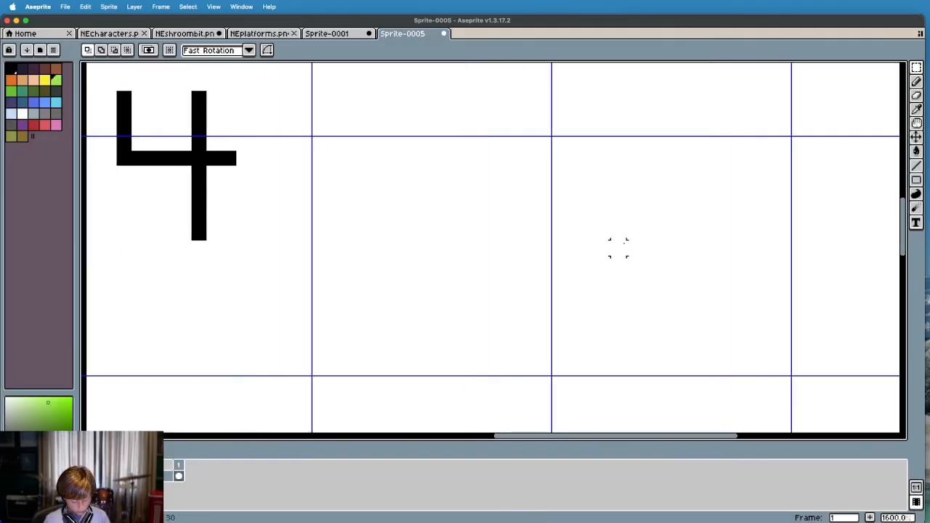
pyautogui.hotkey('ctrl', 'v')
pyautogui.moveTo(473, 232); pyautogui.dragTo(679, 270)
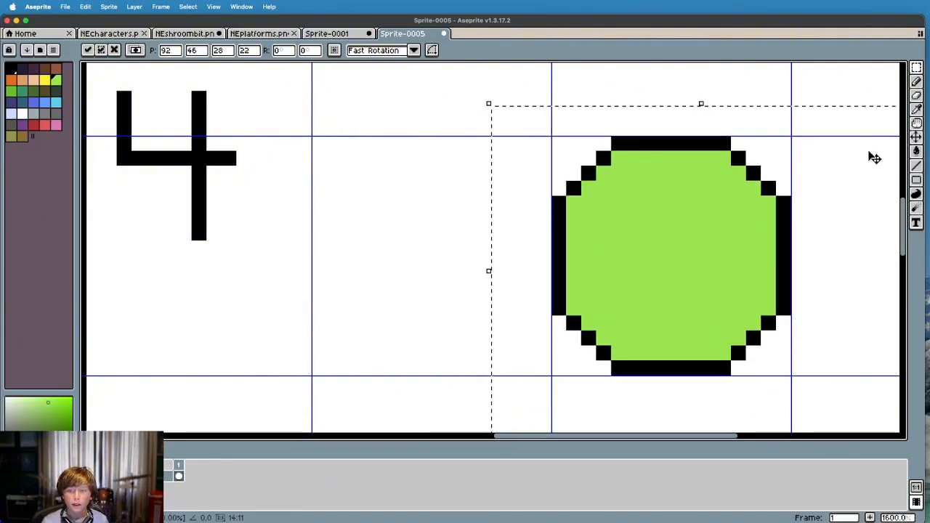
pyautogui.click(333, 174)
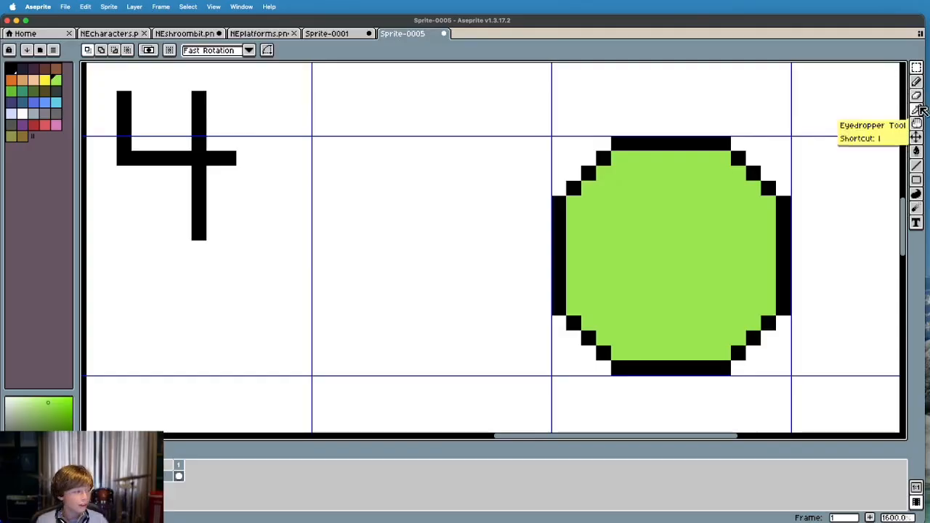
# Draw two square black eyes and a wide black smile on panel 4's green circle with the Pencil.
pyautogui.click(917, 83)
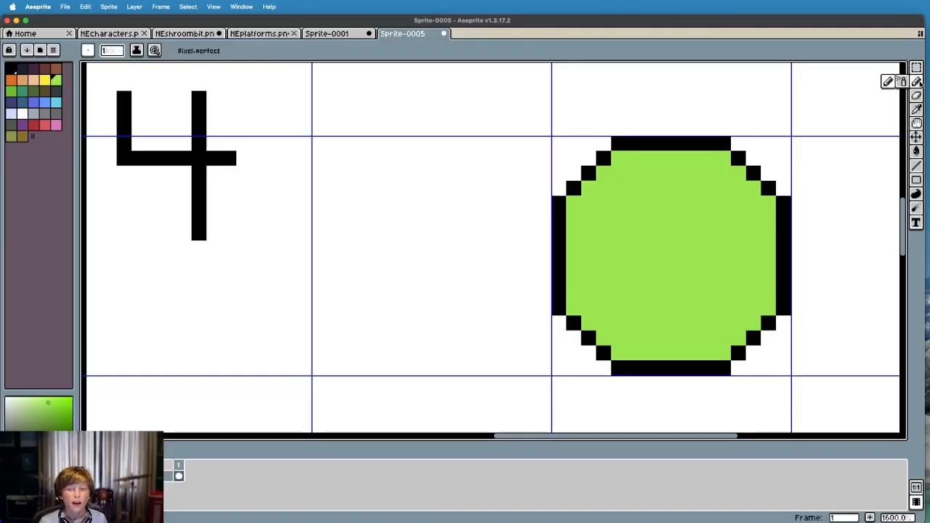
pyautogui.click(11, 68)
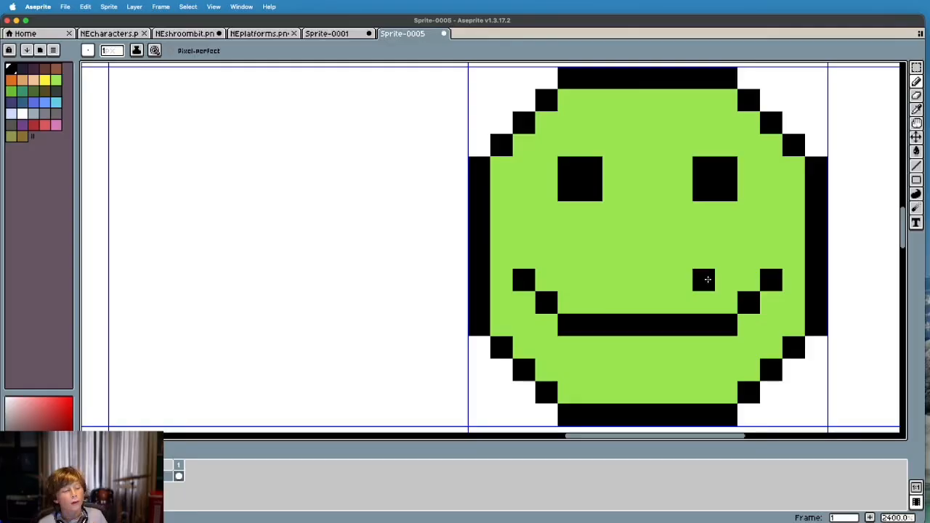
pyautogui.scroll(-3, 702, 276)
pyautogui.scroll(4, 695, 279)
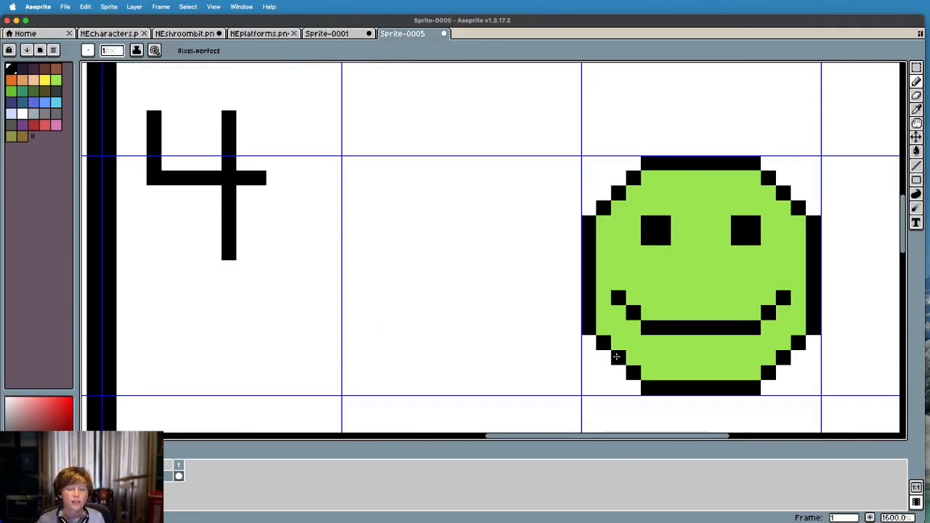
# Copy the green smiley face from panel 4 into a grid cell in the third column of panel 5.
pyautogui.scroll(-3, 649, 353)
pyautogui.scroll(2, 652, 356)
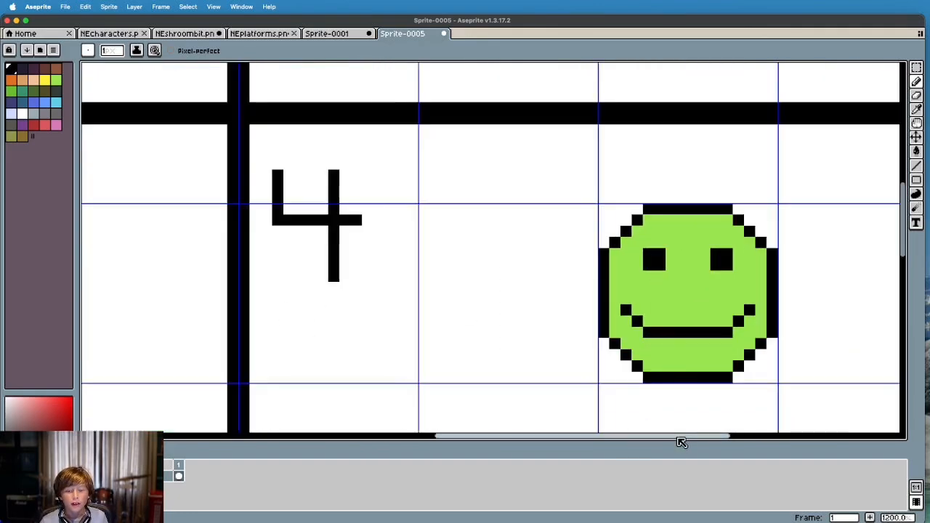
pyautogui.click(918, 68)
pyautogui.moveTo(546, 162); pyautogui.dragTo(883, 245)
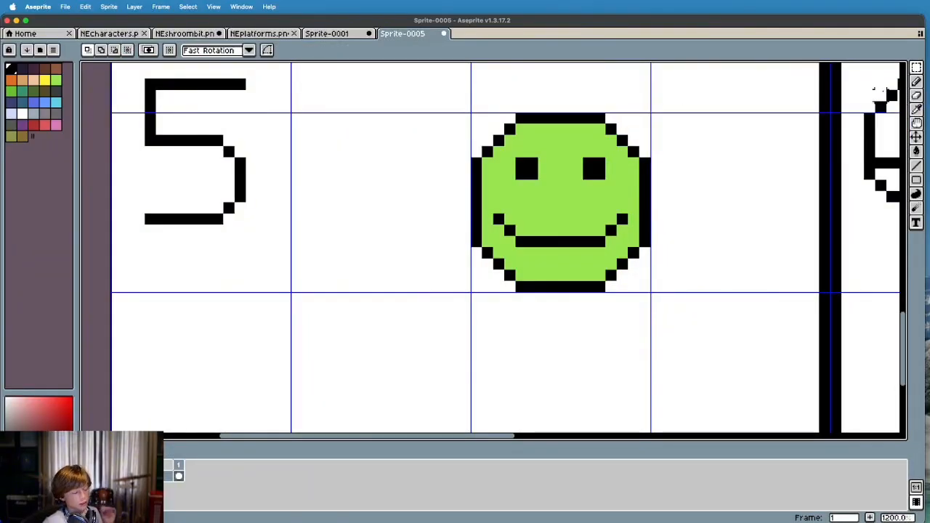
pyautogui.scroll(-3, 733, 84)
pyautogui.scroll(3, 781, 170)
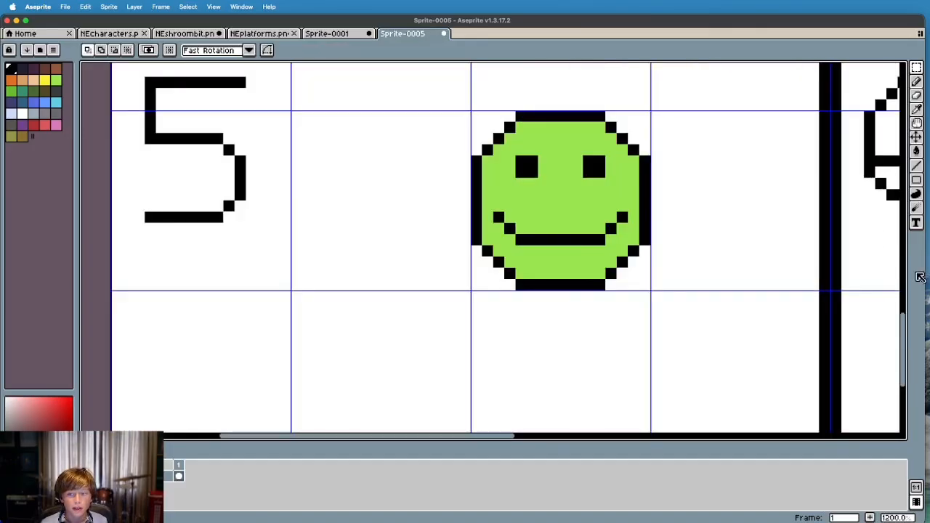
# Draw a small black arrow with the Pencil at panel 5's upper edge, pointing diagonally down-right toward the green smiley ball.
pyautogui.moveTo(903, 324)
pyautogui.mouseDown()
pyautogui.moveTo(908, 282)
pyautogui.moveTo(918, 315)
pyautogui.mouseUp()
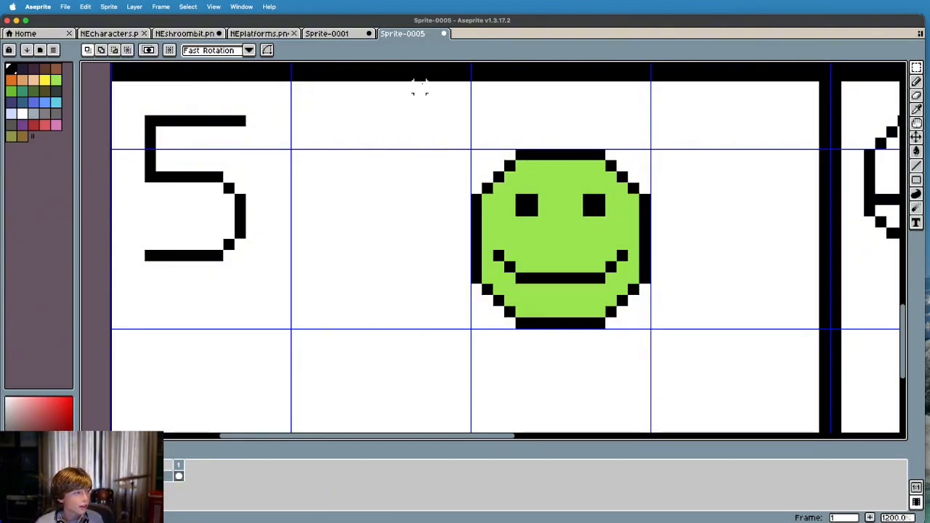
pyautogui.click(916, 81)
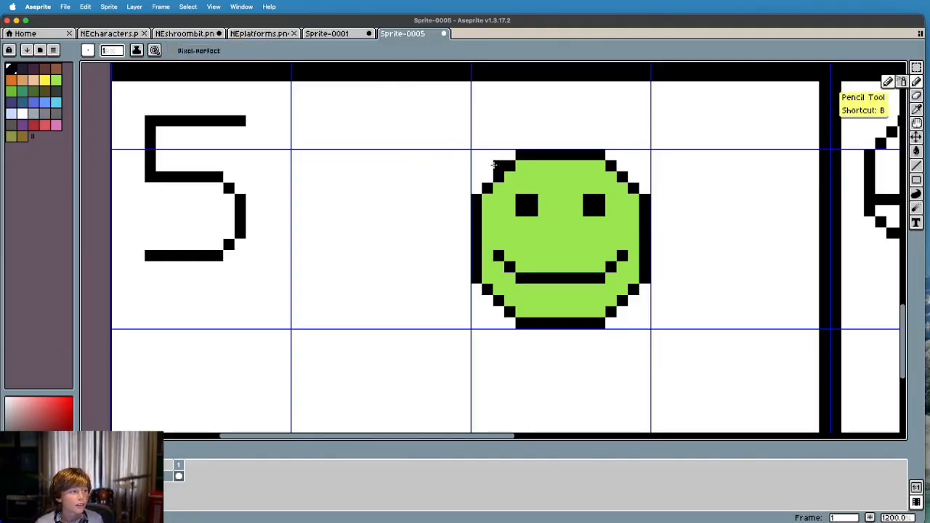
pyautogui.moveTo(419, 86)
pyautogui.mouseDown()
pyautogui.moveTo(456, 121)
pyautogui.moveTo(458, 133)
pyautogui.moveTo(432, 134)
pyautogui.moveTo(465, 106)
pyautogui.mouseUp()
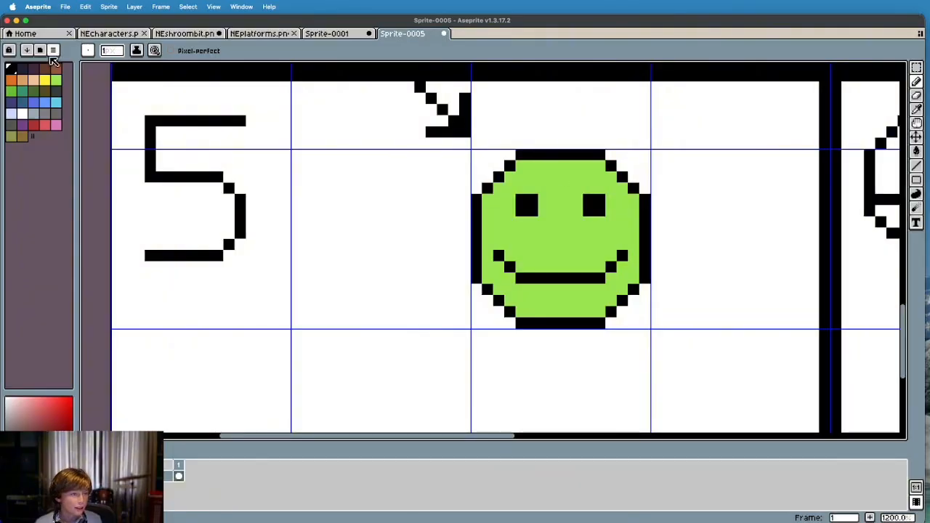
# Paint a yellow highlight along the upper-left inner edge of panel 5's green ball.
pyautogui.click(51, 82)
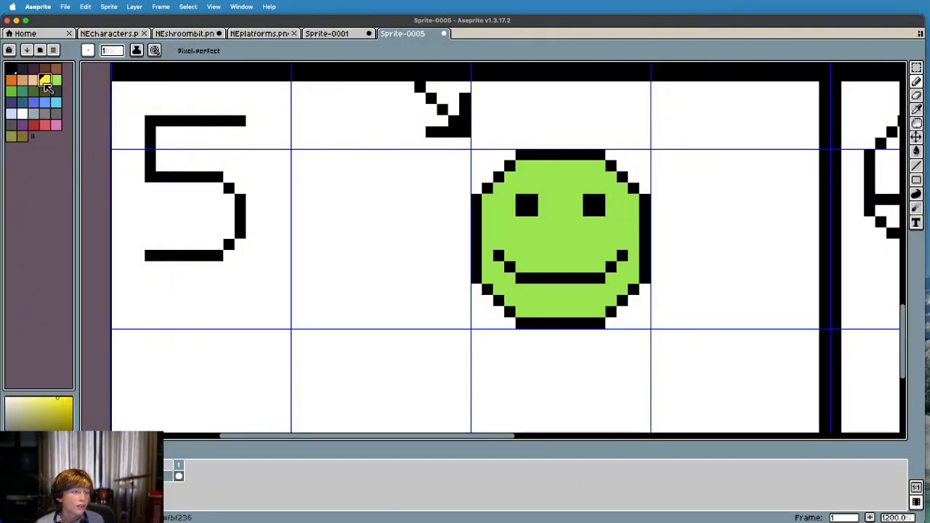
pyautogui.moveTo(488, 197); pyautogui.dragTo(511, 178)
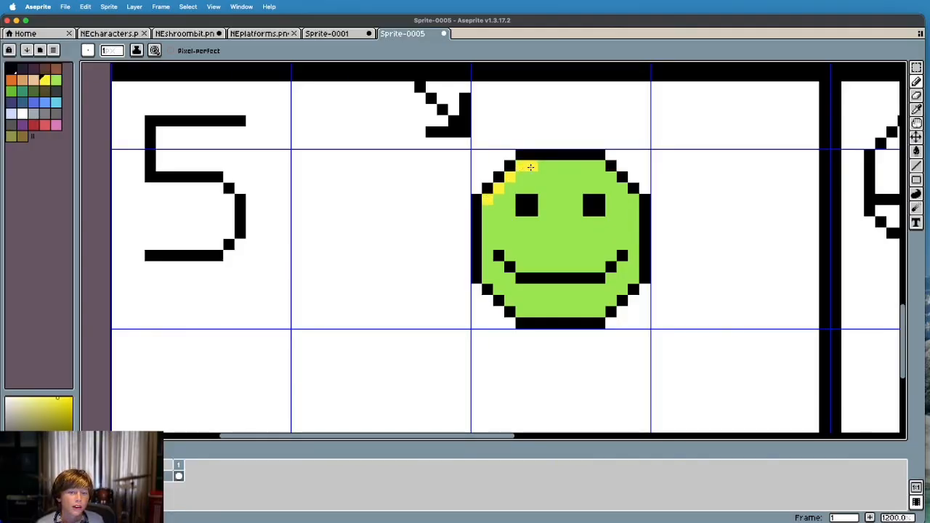
pyautogui.click(488, 207)
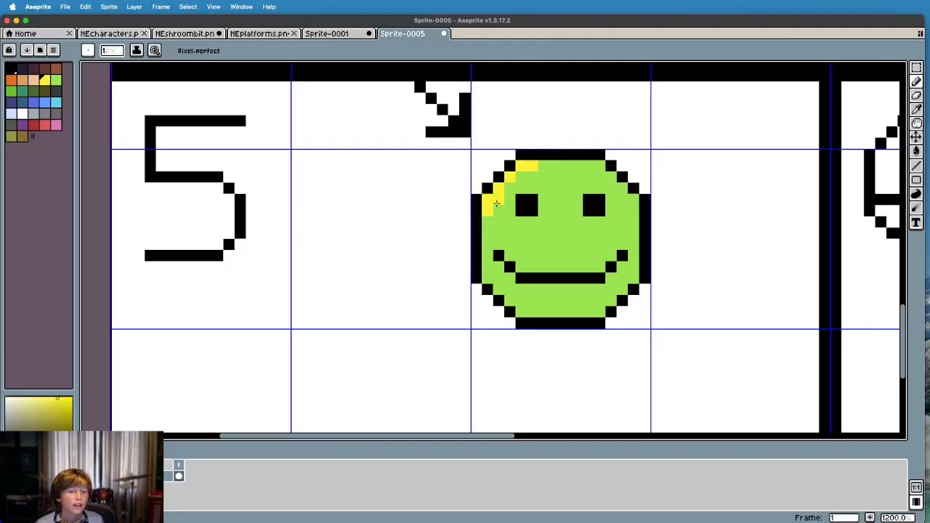
pyautogui.moveTo(497, 218); pyautogui.dragTo(525, 174)
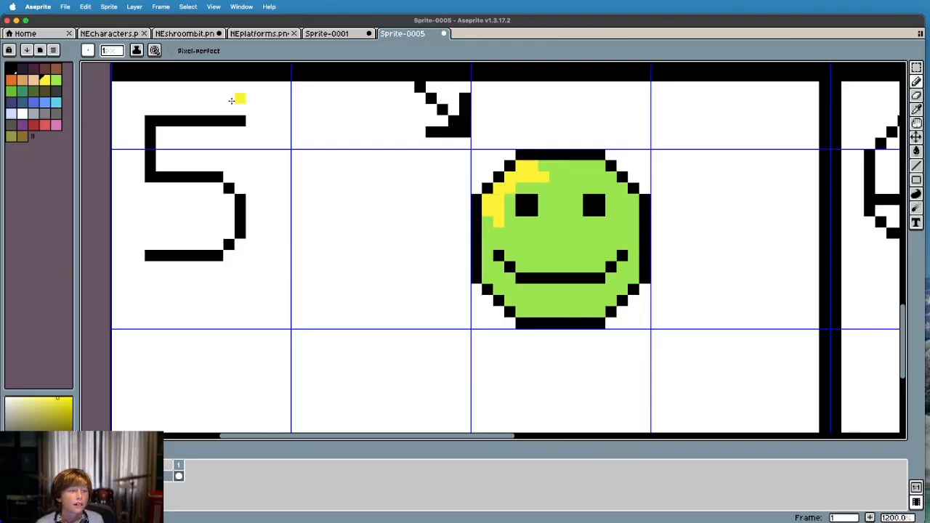
# Paint a white highlight against the upper-left outline of panel 5's ball and extend the yellow band beside it.
pyautogui.click(50, 122)
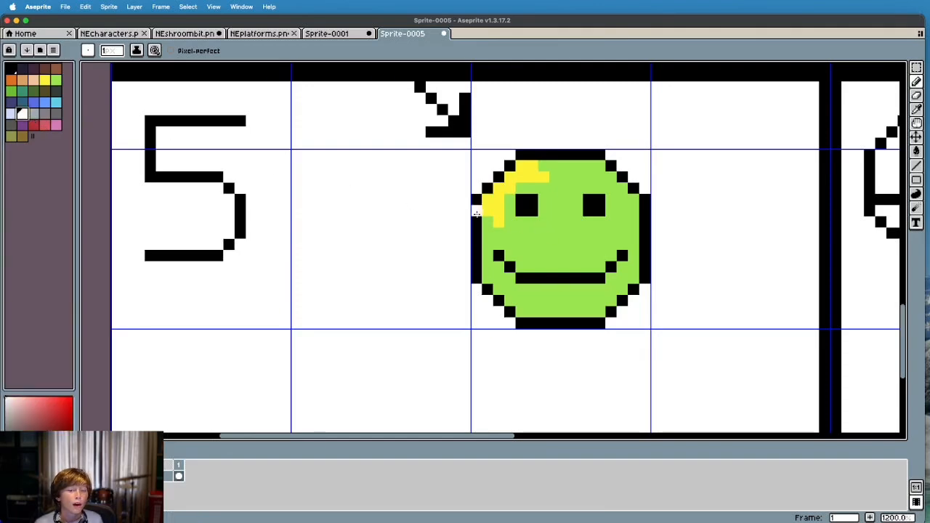
pyautogui.moveTo(496, 193); pyautogui.dragTo(533, 167)
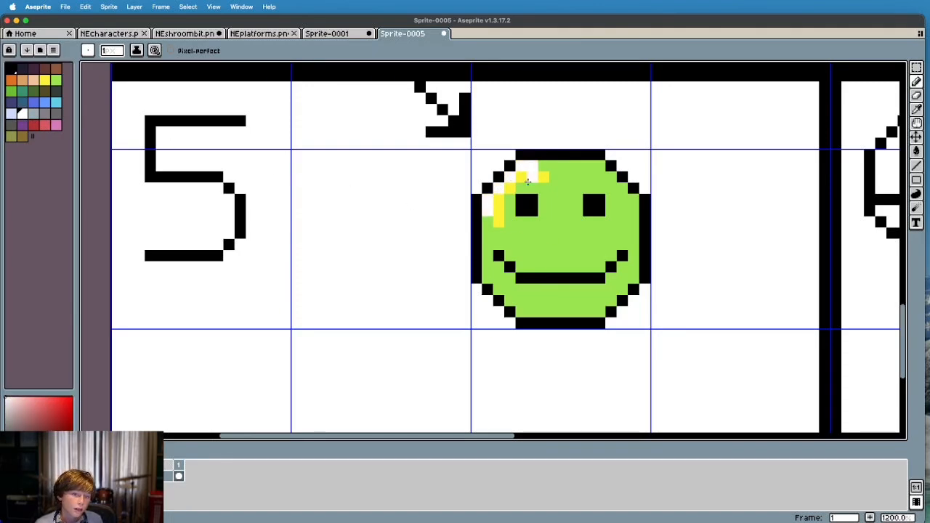
pyautogui.click(488, 231)
pyautogui.click(557, 167)
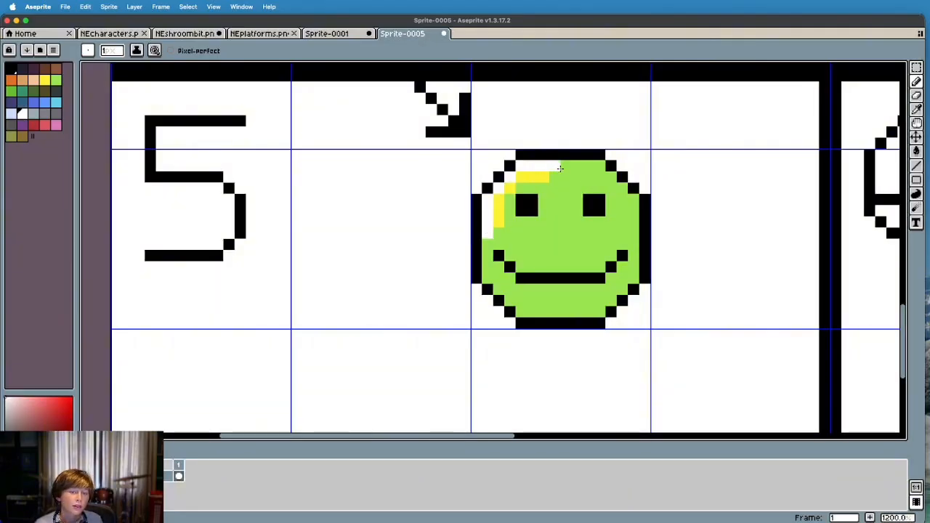
pyautogui.click(44, 80)
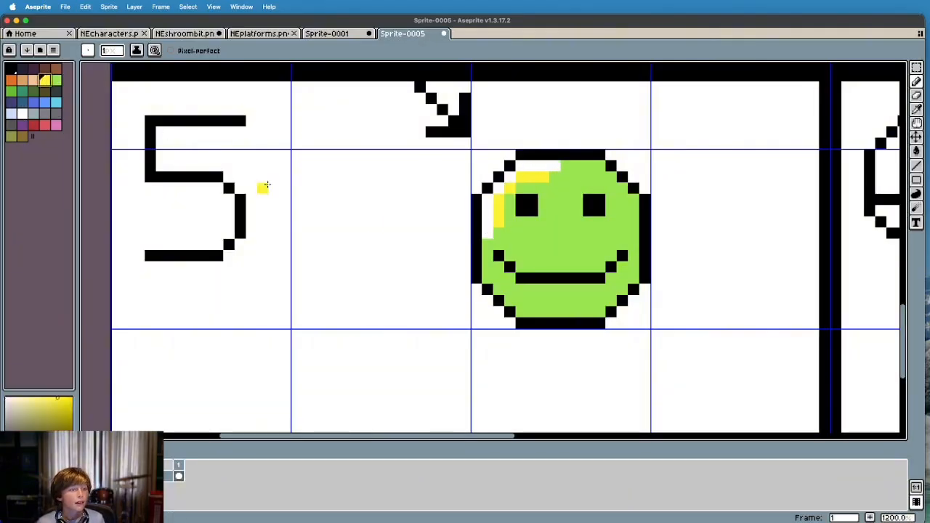
pyautogui.click(499, 234)
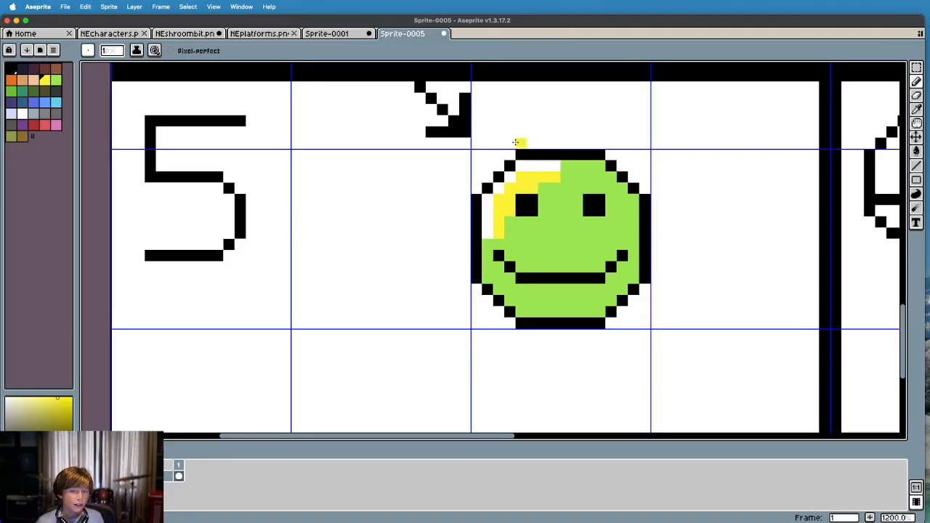
pyautogui.click(56, 80)
pyautogui.moveTo(546, 210)
pyautogui.mouseDown()
pyautogui.moveTo(528, 200)
pyautogui.moveTo(522, 215)
pyautogui.moveTo(532, 204)
pyautogui.mouseUp()
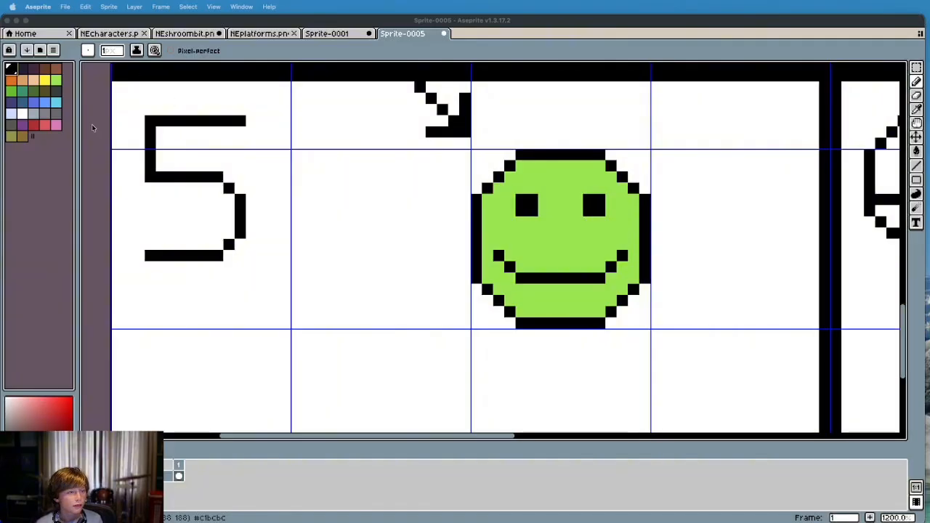
# Shade the lower-right inner edge of panel 5's ball with a dark green one-pixel band.
pyautogui.click(58, 84)
pyautogui.click(57, 81)
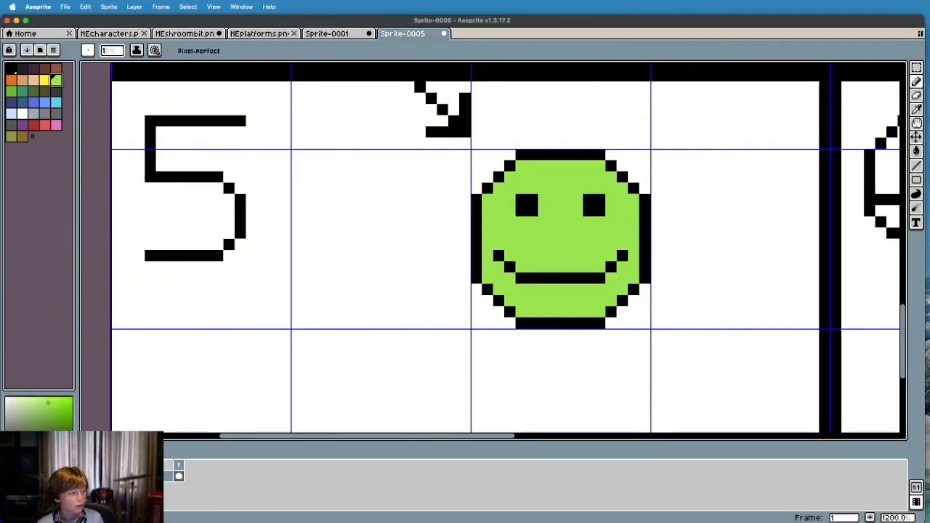
pyautogui.click(11, 90)
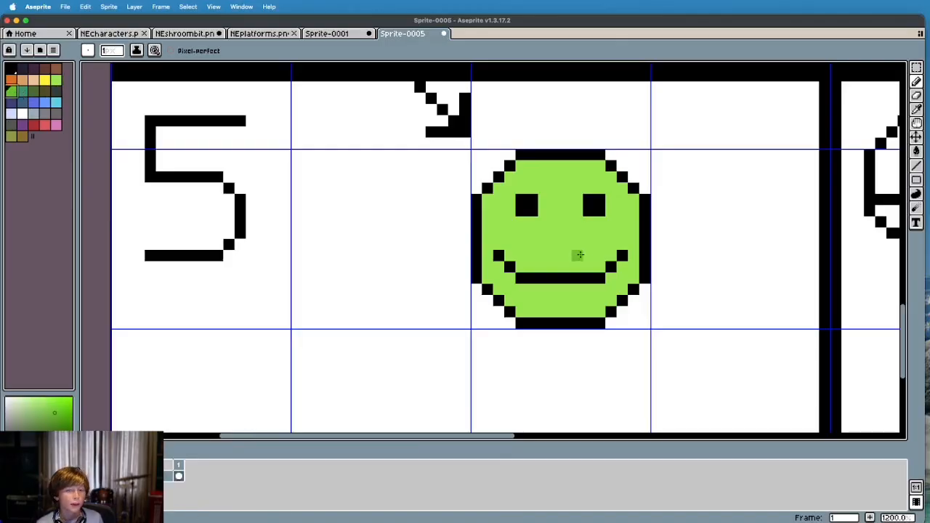
pyautogui.click(33, 91)
pyautogui.moveTo(635, 269)
pyautogui.mouseDown()
pyautogui.moveTo(597, 315)
pyautogui.moveTo(568, 313)
pyautogui.mouseUp()
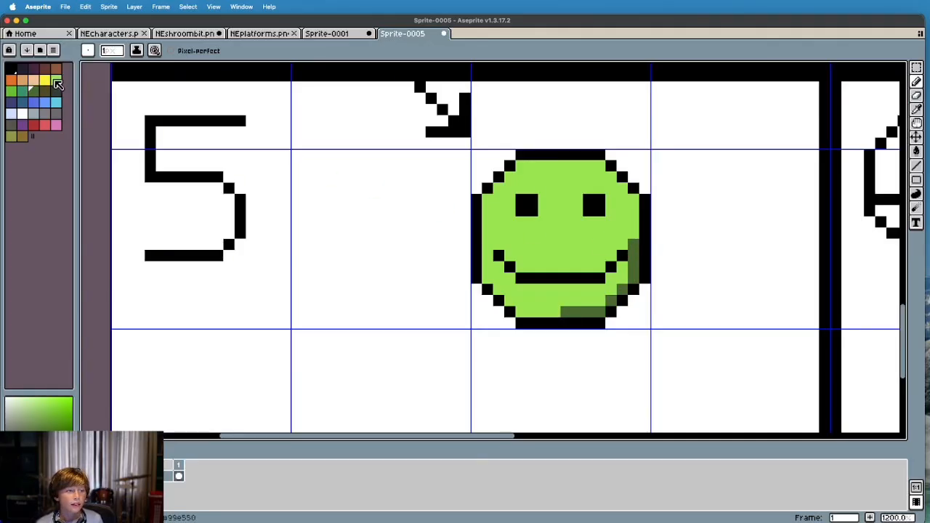
# Add a medium green band inside the dark shading on panel 5's ball and extend the dark green by one pixel at each end.
pyautogui.click(13, 93)
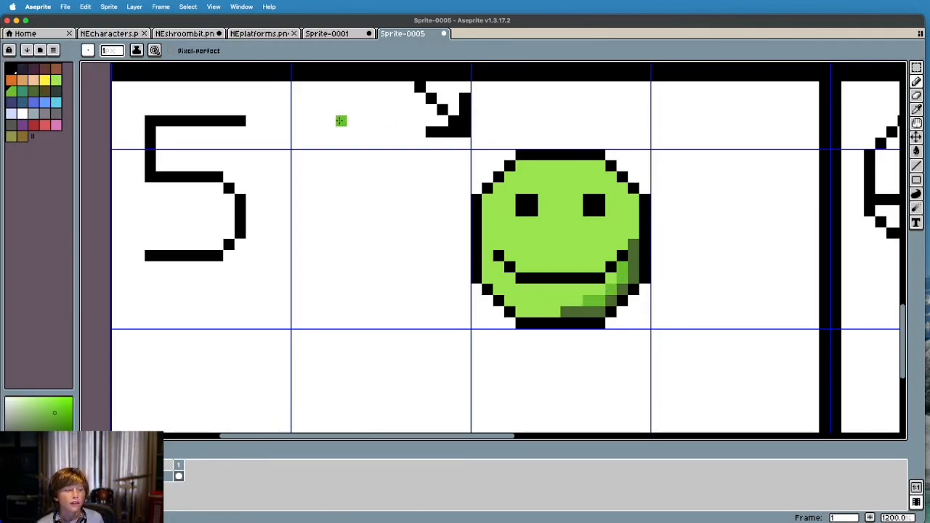
pyautogui.click(61, 82)
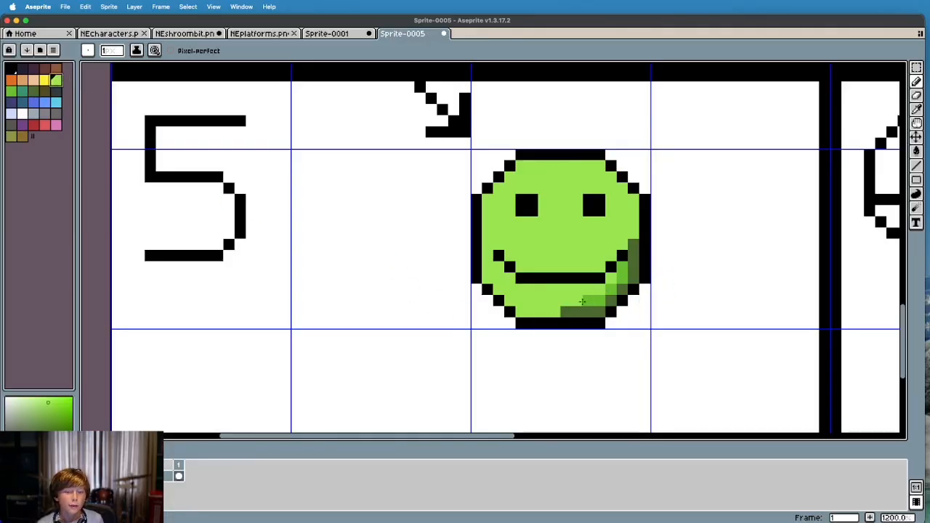
pyautogui.click(35, 92)
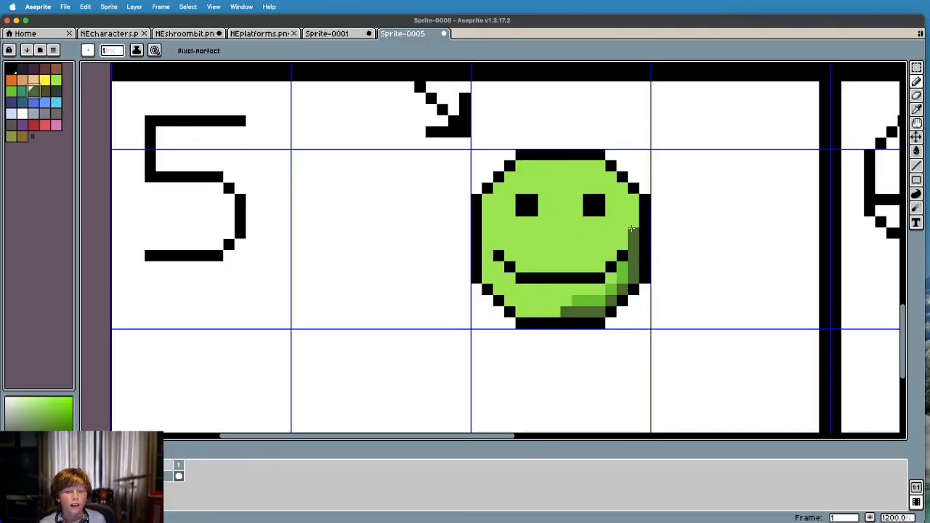
pyautogui.click(632, 231)
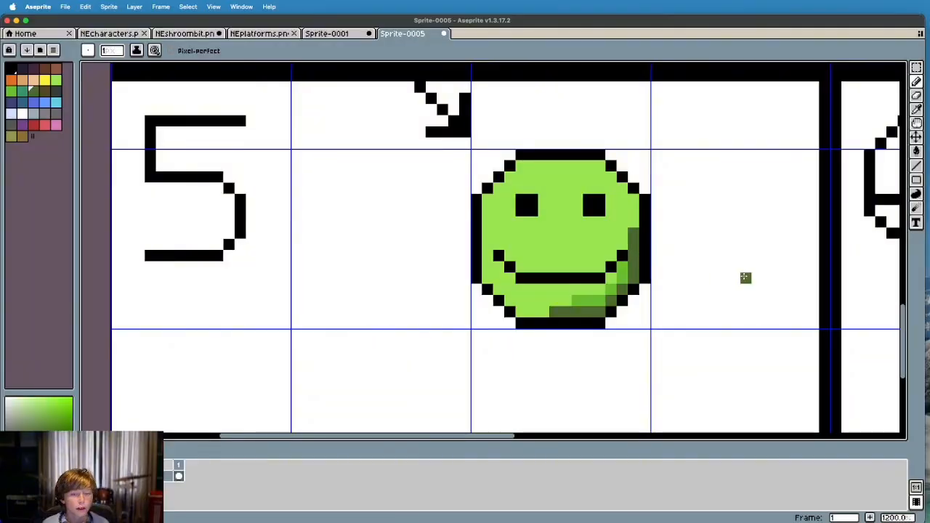
# Paint a dark grey cast shadow to the lower right of panel 5's ball and cover its stray bottom pixels with white.
pyautogui.click(60, 92)
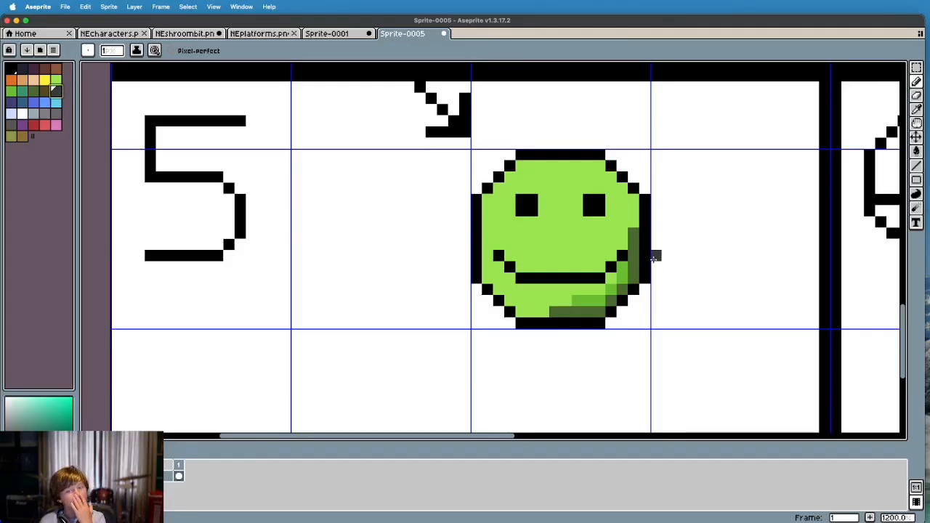
pyautogui.moveTo(607, 323)
pyautogui.mouseDown()
pyautogui.moveTo(715, 320)
pyautogui.moveTo(733, 303)
pyautogui.moveTo(724, 278)
pyautogui.moveTo(692, 271)
pyautogui.moveTo(636, 307)
pyautogui.moveTo(657, 279)
pyautogui.moveTo(681, 301)
pyautogui.moveTo(724, 300)
pyautogui.mouseUp()
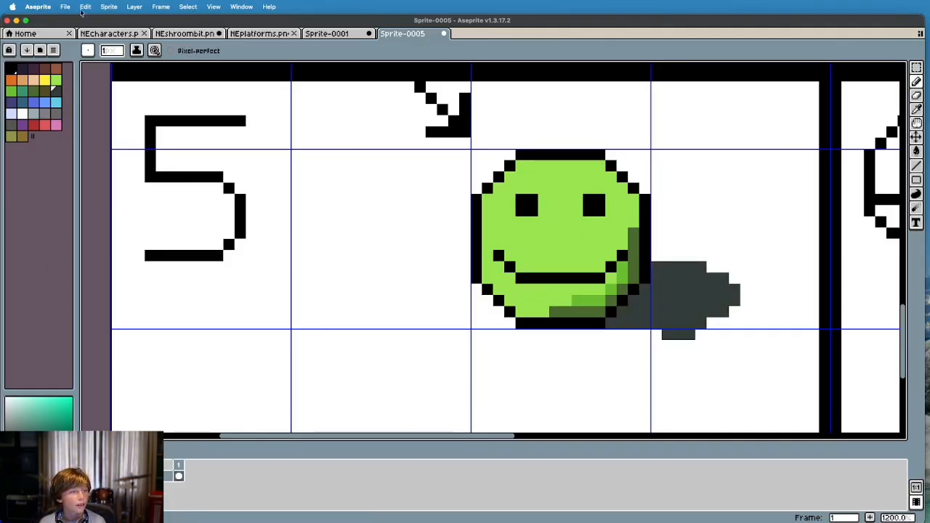
pyautogui.click(22, 113)
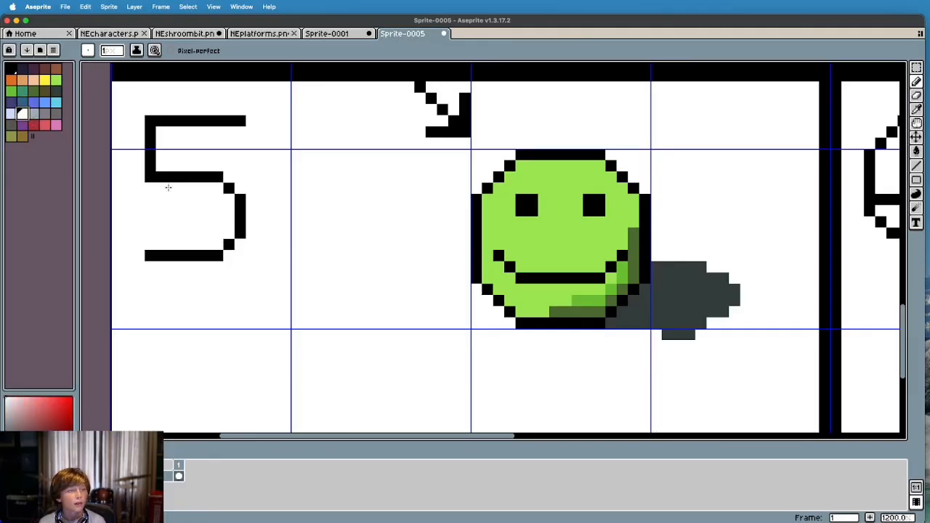
pyautogui.moveTo(665, 334); pyautogui.dragTo(698, 334)
pyautogui.click(687, 322)
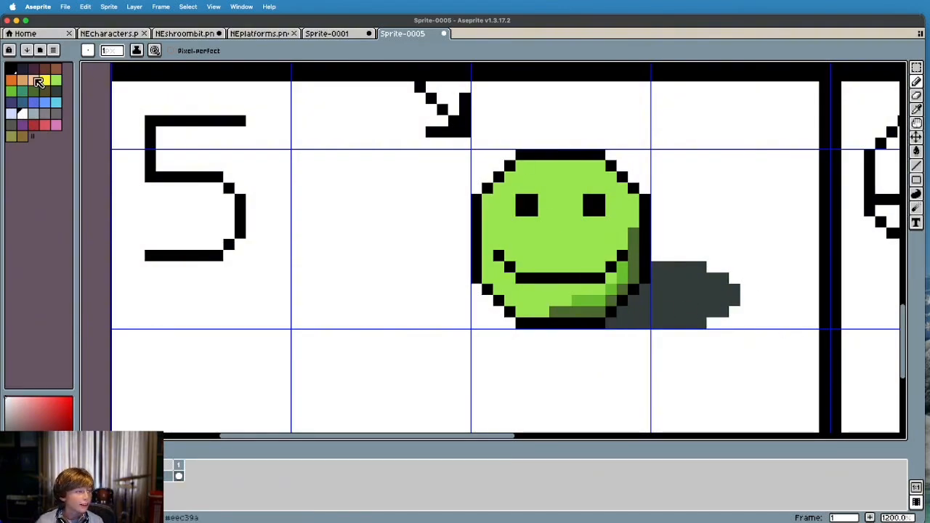
# Copy the shaded ball with its cast shadow from panel 5 into the middle of panel 6 and deselect it.
pyautogui.click(12, 70)
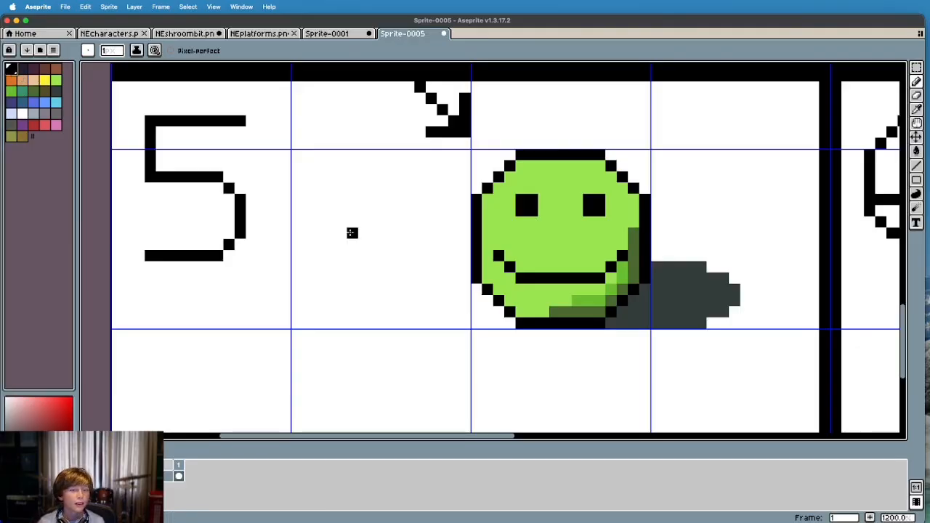
pyautogui.scroll(-1, 538, 171)
pyautogui.click(915, 67)
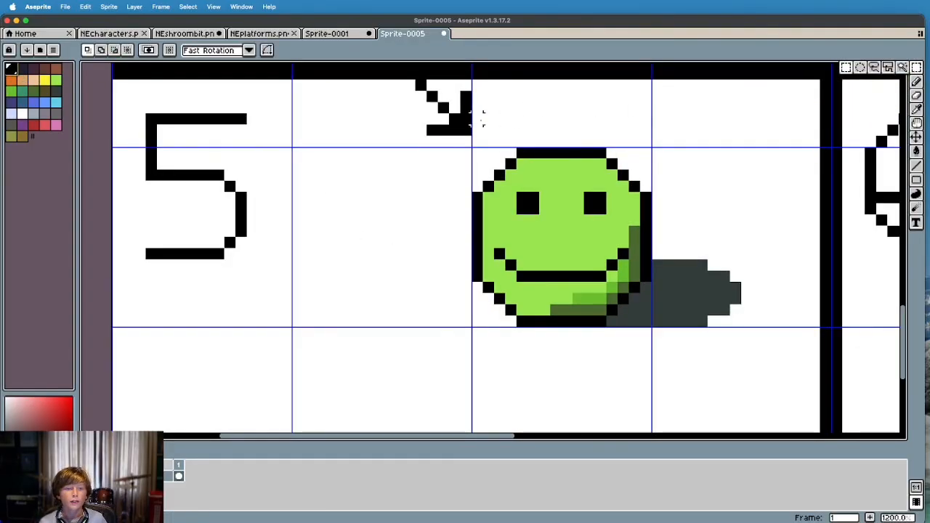
pyautogui.moveTo(456, 144); pyautogui.dragTo(769, 376)
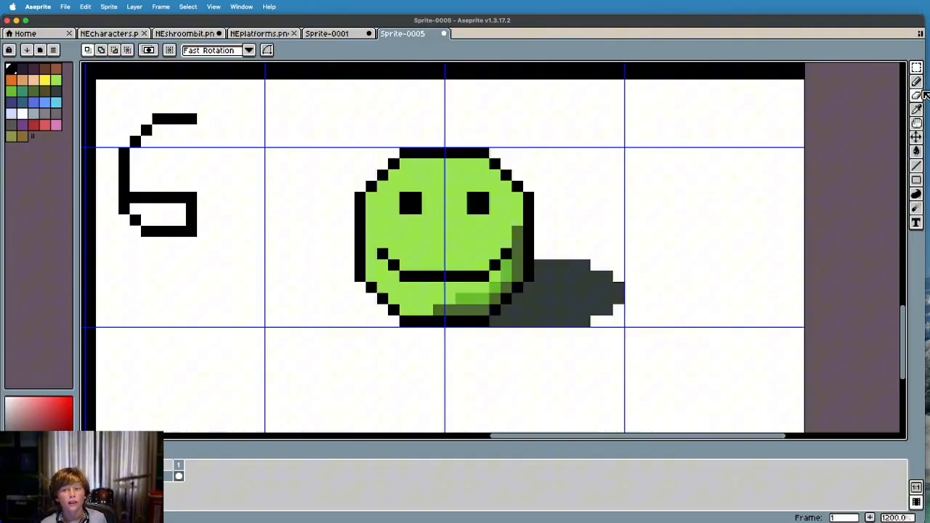
# Thicken the upper-left and upper-right diagonals of panel 6's ball outline with black Pencil pixels.
pyautogui.click(916, 82)
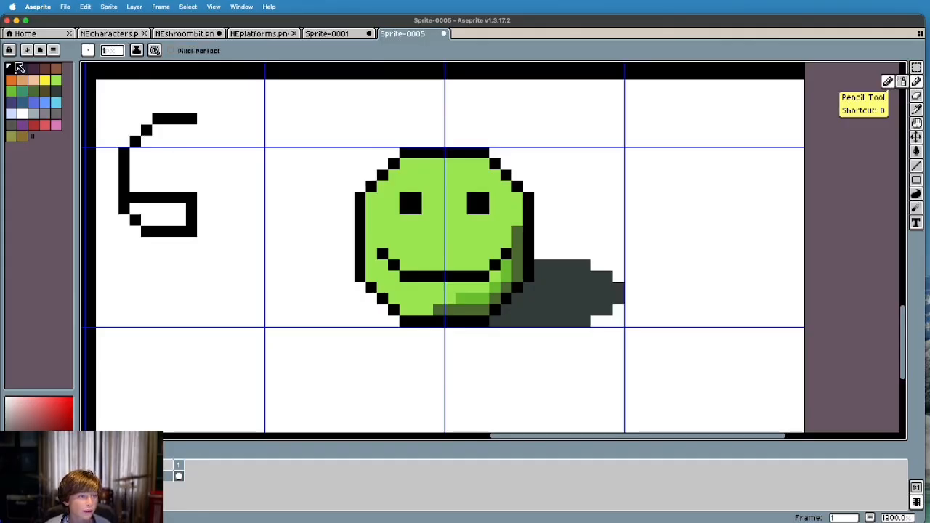
pyautogui.click(381, 187)
pyautogui.click(396, 175)
pyautogui.click(405, 166)
pyautogui.click(485, 167)
pyautogui.click(494, 174)
pyautogui.click(503, 183)
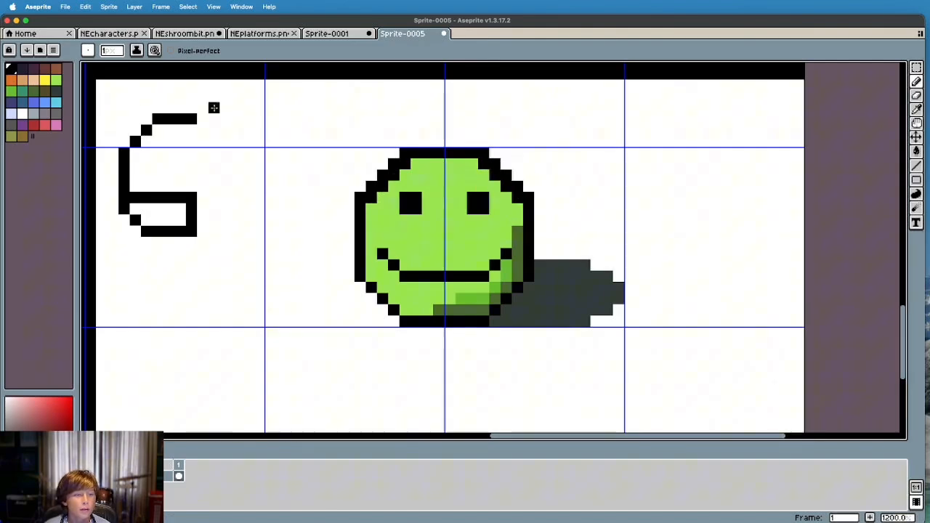
# Repaint the upper-left thickening of panel 6's ball light green and extend its dark and medium green shading by a pixel.
pyautogui.click(55, 80)
pyautogui.click(381, 175)
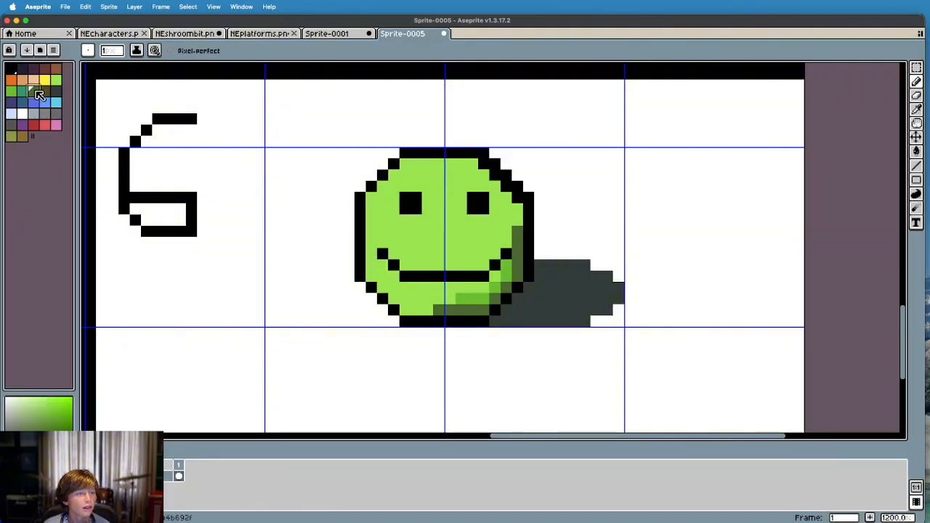
pyautogui.click(36, 93)
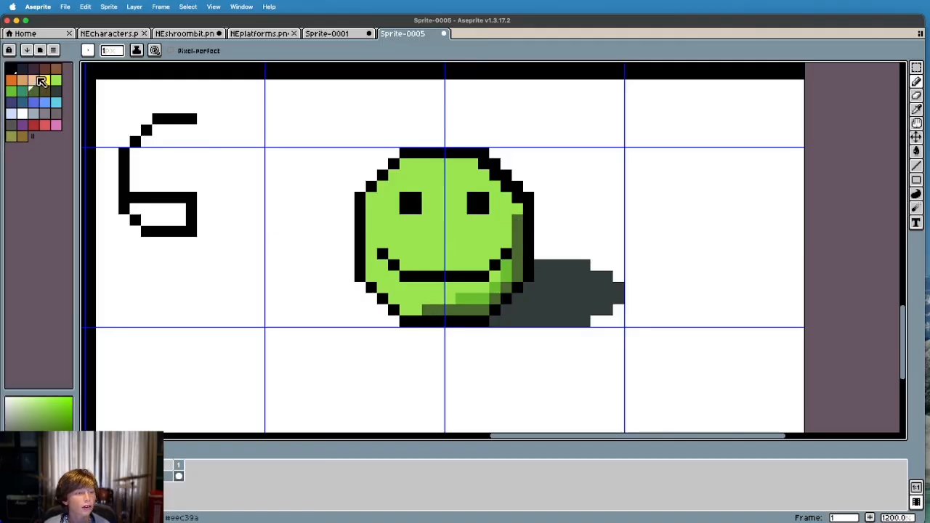
pyautogui.click(451, 298)
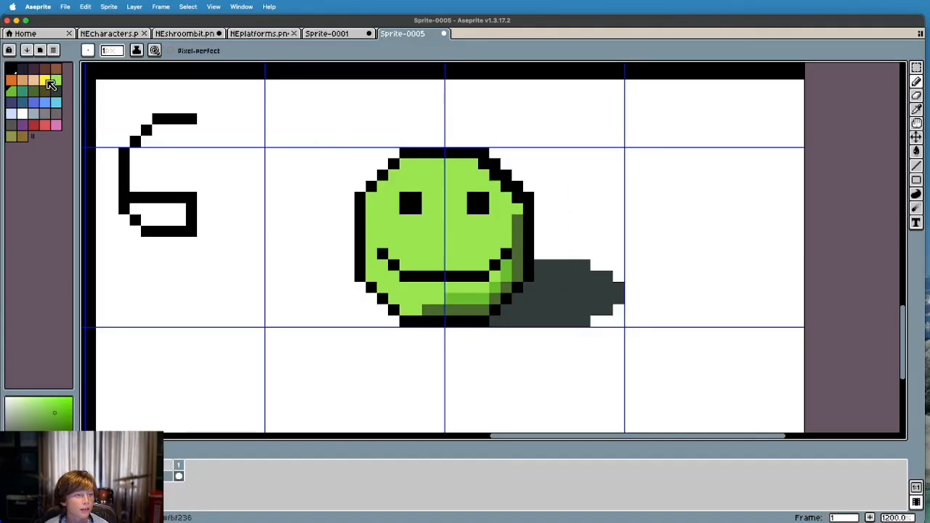
# Enlarge the dark grey cast shadow of panel 6's ball by one pixel along its upper and right edges, keeping the corners stepped.
pyautogui.click(55, 89)
pyautogui.moveTo(545, 254); pyautogui.dragTo(607, 263)
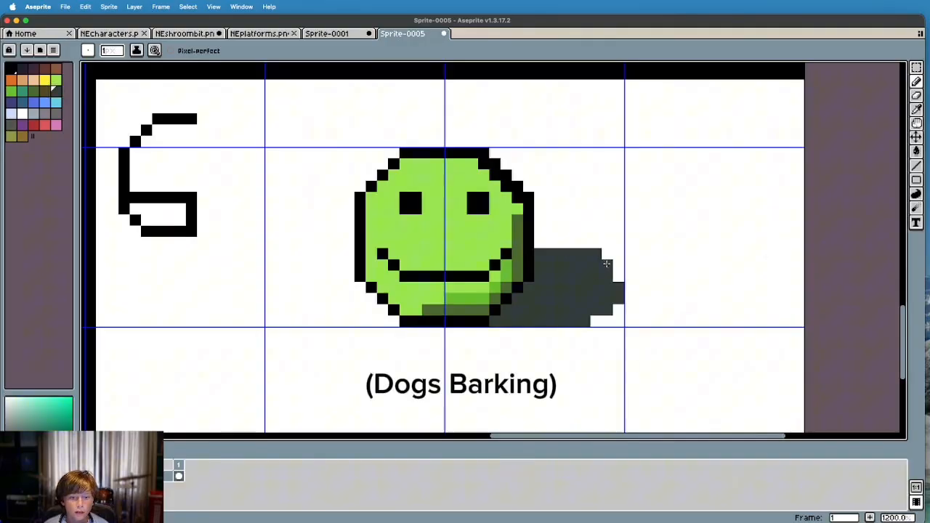
pyautogui.moveTo(620, 277)
pyautogui.mouseDown()
pyautogui.moveTo(630, 299)
pyautogui.moveTo(608, 322)
pyautogui.moveTo(591, 322)
pyautogui.mouseUp()
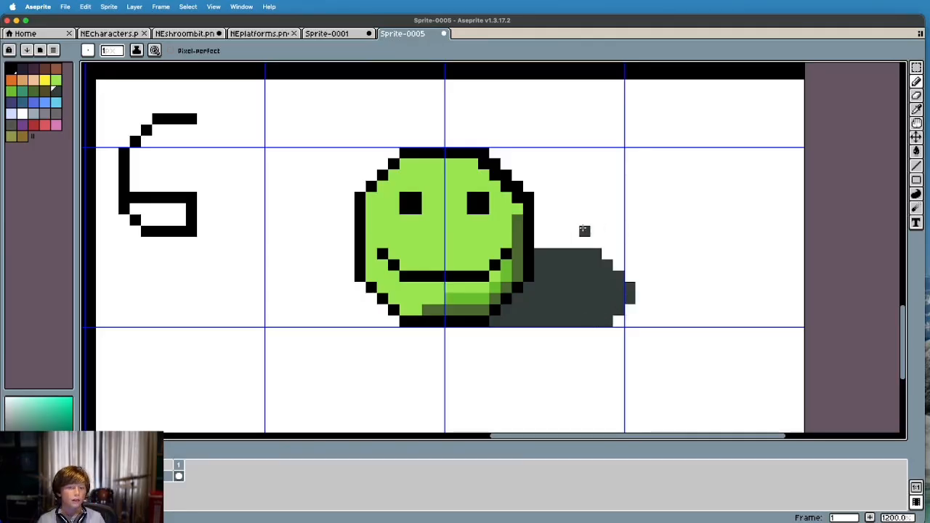
pyautogui.scroll(-3, 639, 241)
pyautogui.scroll(1, 647, 240)
pyautogui.scroll(-1, 648, 239)
pyautogui.scroll(3, 647, 240)
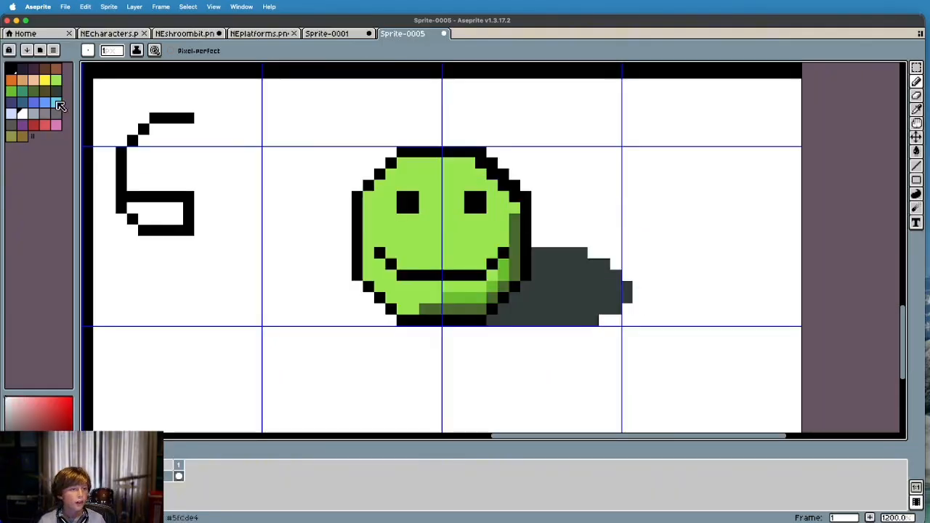
# Try a lighter grey pixel at the lower-right corner of panel 6's cast shadow, and switch back to dark grey.
pyautogui.click(604, 320)
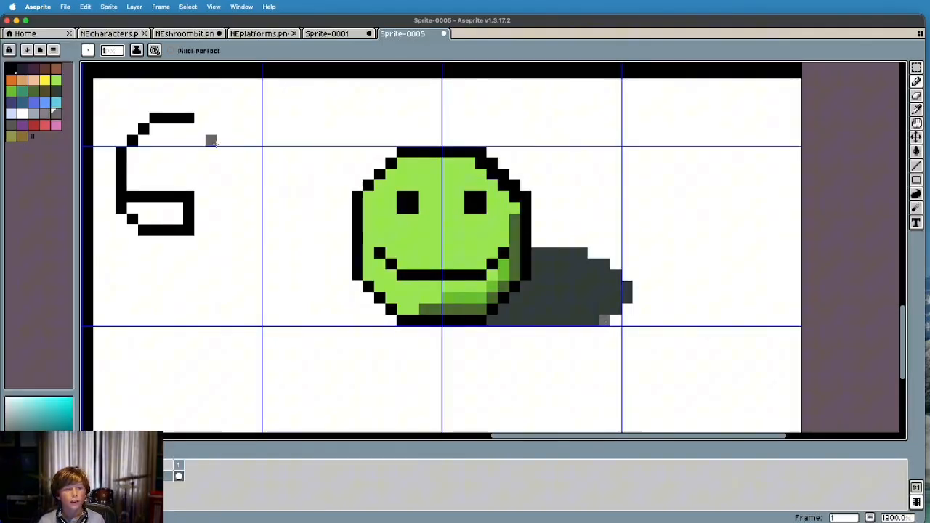
pyautogui.click(56, 91)
pyautogui.scroll(1, 740, 263)
pyautogui.scroll(-1, 594, 220)
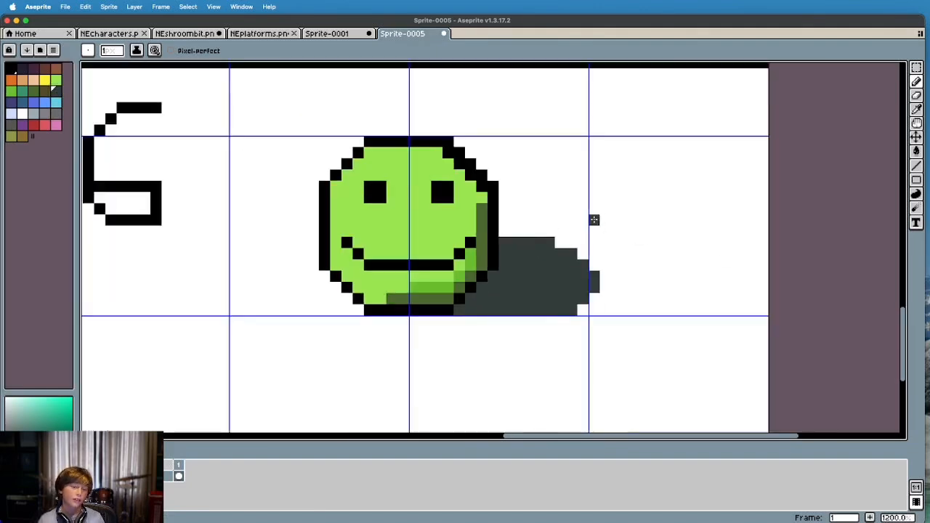
# Paint the shadow's top-edge pixel beside panel 6's ball outline white, and restore it to dark grey.
pyautogui.click(22, 113)
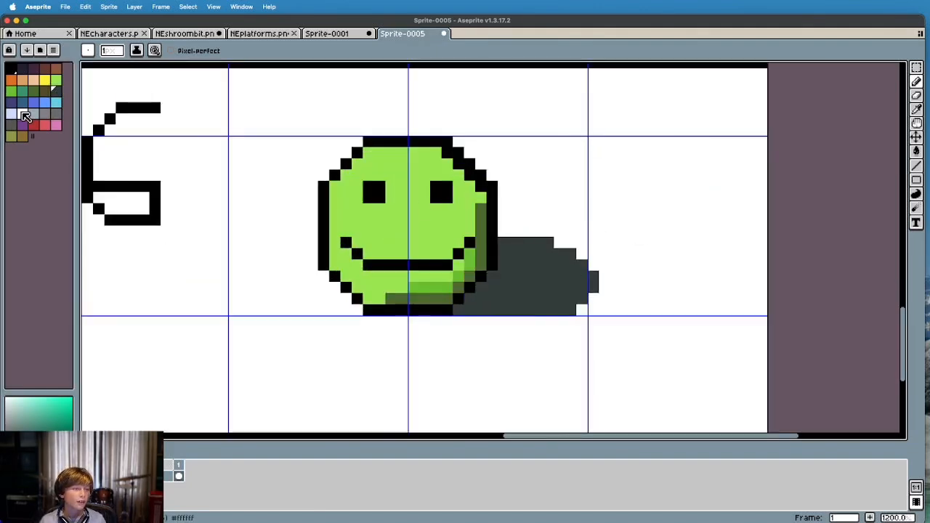
pyautogui.click(504, 244)
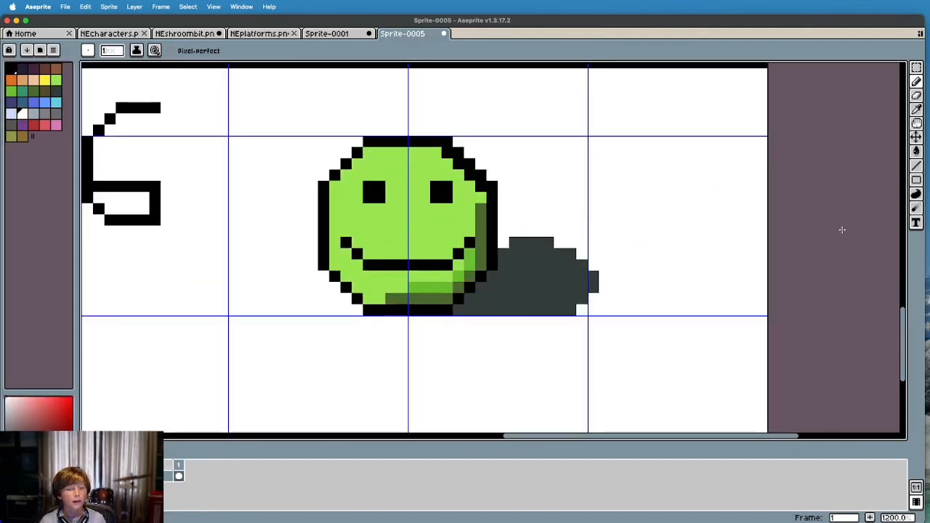
pyautogui.click(56, 91)
pyautogui.click(501, 243)
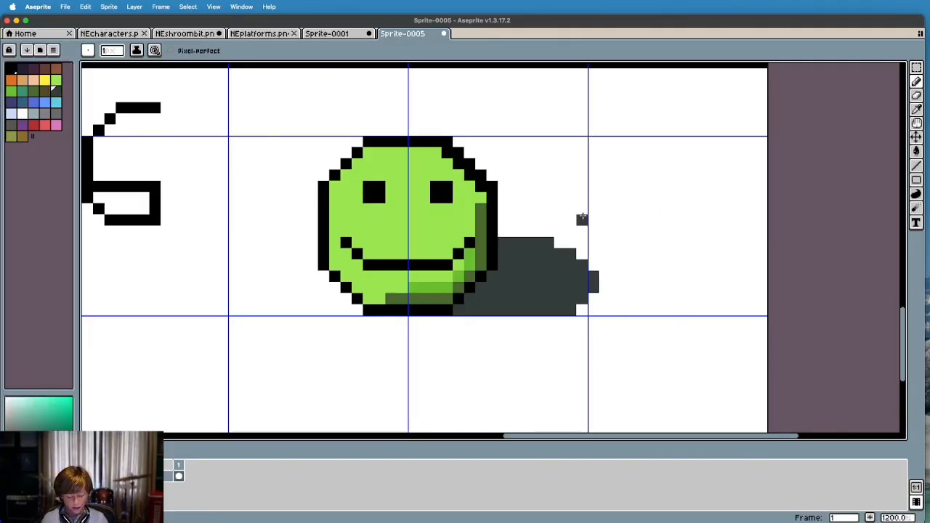
# Review all six panels of the guide together, comparing the finished ball in panel 6 with the earlier stages.
pyautogui.scroll(-4, 494, 239)
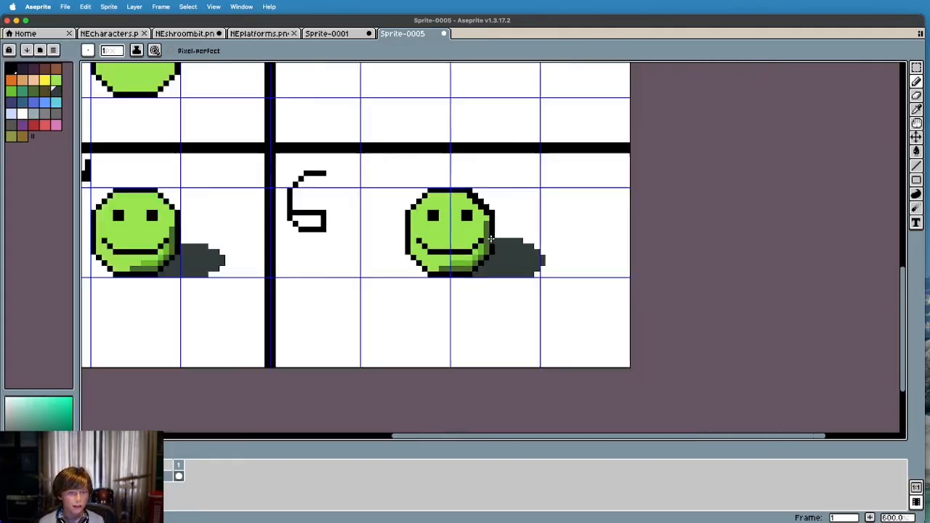
pyautogui.scroll(-3, 494, 239)
pyautogui.scroll(2, 494, 240)
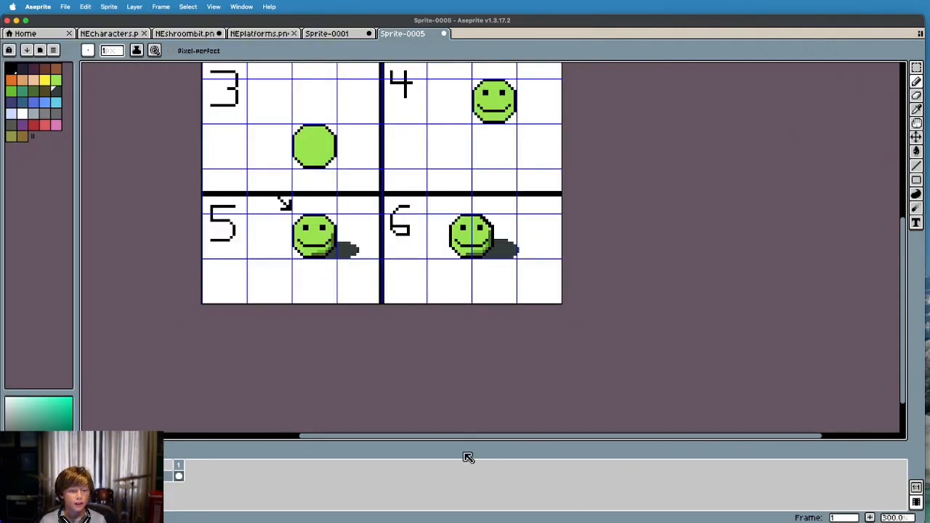
pyautogui.moveTo(462, 440); pyautogui.dragTo(395, 440)
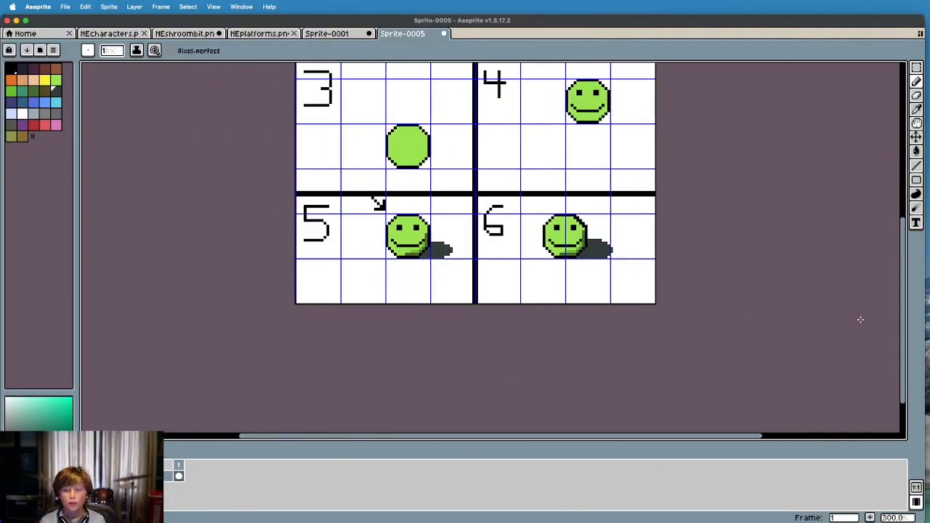
pyautogui.moveTo(907, 322); pyautogui.dragTo(903, 261)
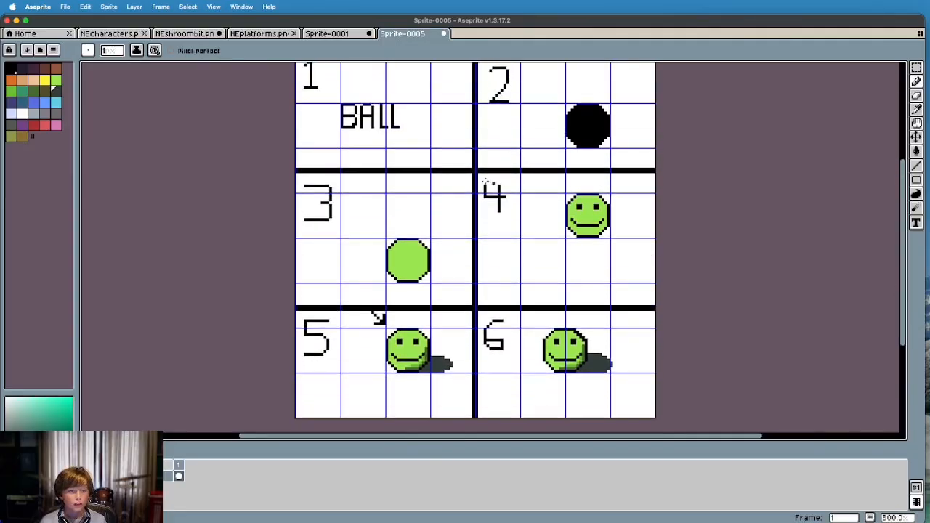